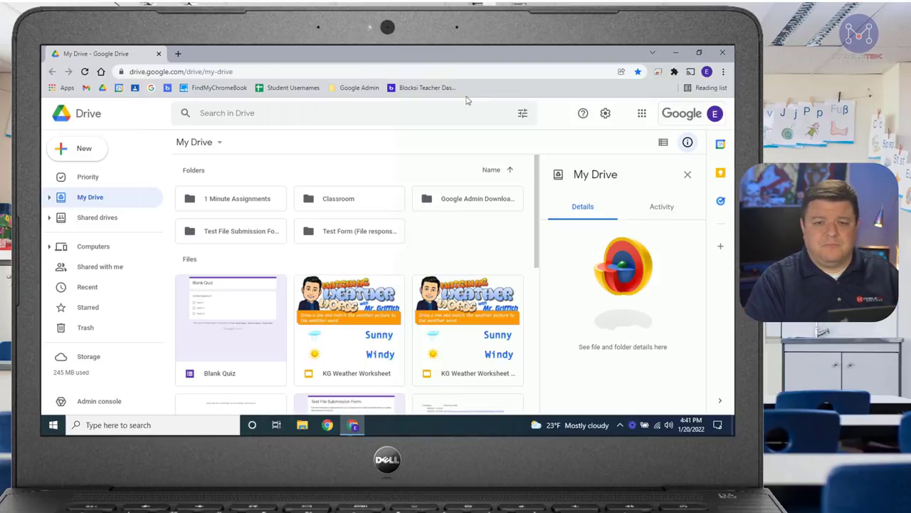
Get Drive for desktop from My Drive's settings and download the Windows installer.
{"action": "scroll", "coordinate": [402, 219], "scroll_direction": "down", "scroll_amount": 5}
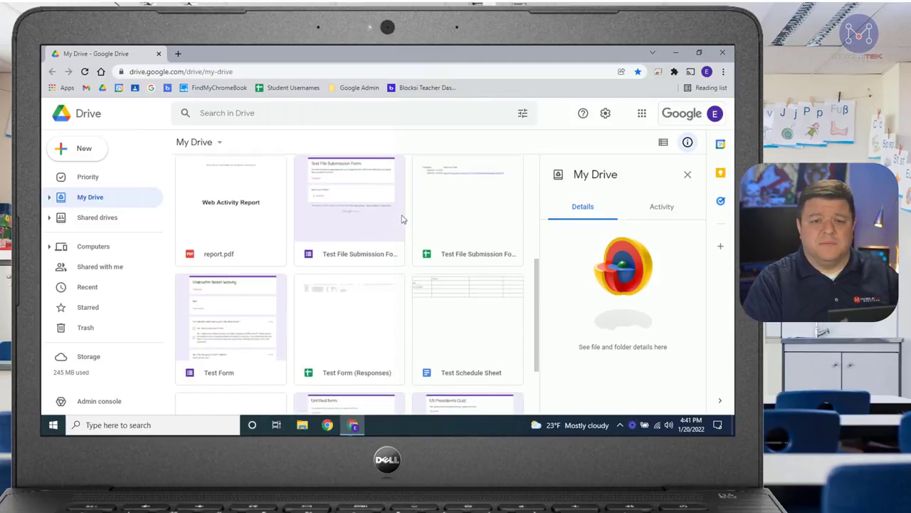
{"action": "scroll", "coordinate": [402, 219], "scroll_direction": "up", "scroll_amount": 5}
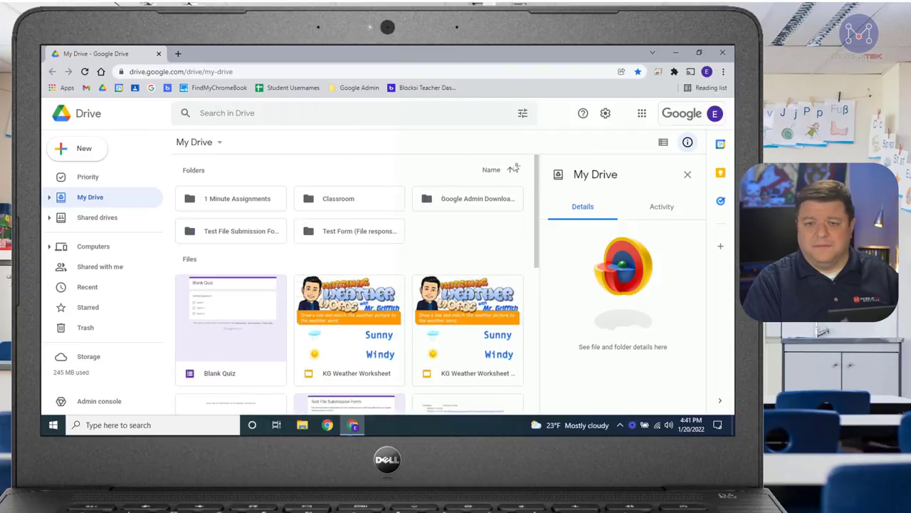
{"action": "left_click", "coordinate": [605, 114]}
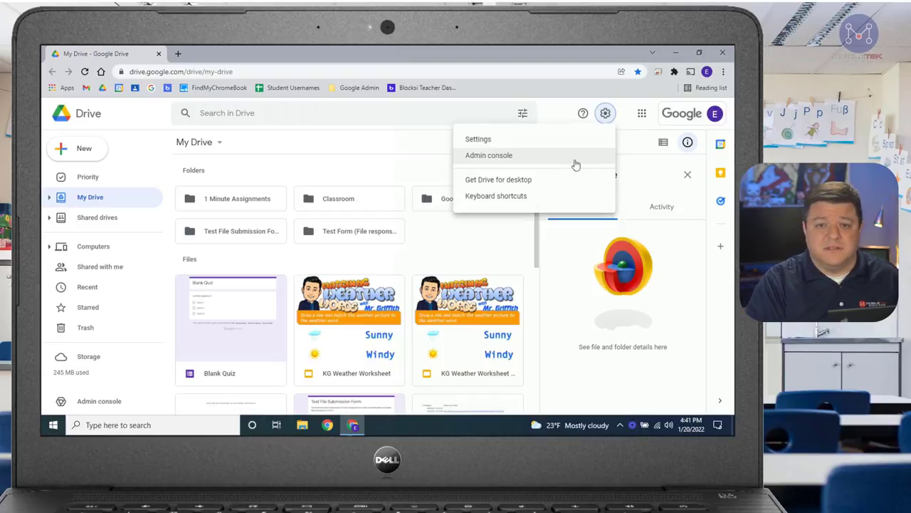
{"action": "scroll", "coordinate": [573, 182], "scroll_direction": "up", "scroll_amount": 5}
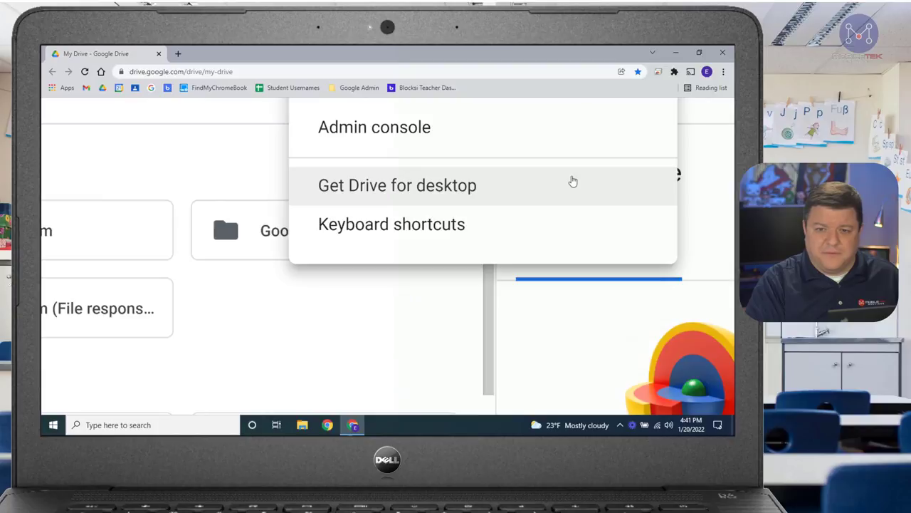
{"action": "scroll", "coordinate": [573, 182], "scroll_direction": "down", "scroll_amount": 5}
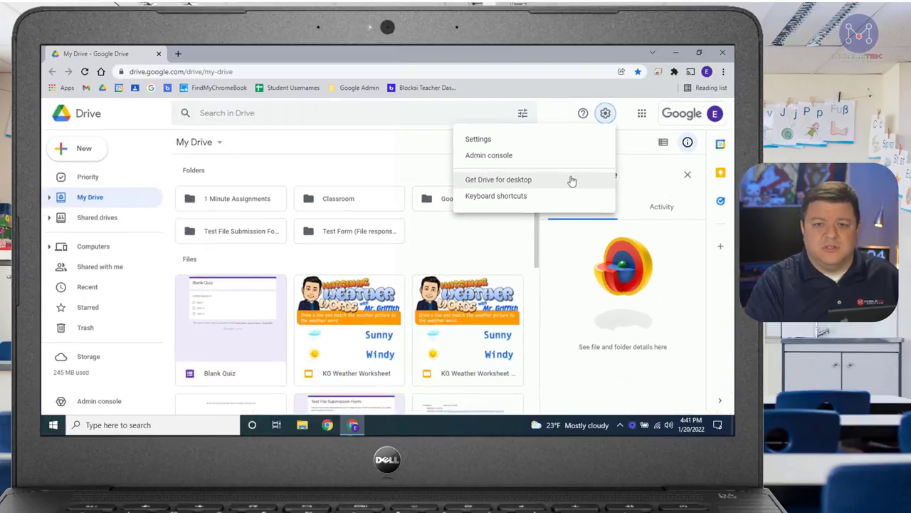
{"action": "left_click", "coordinate": [499, 180]}
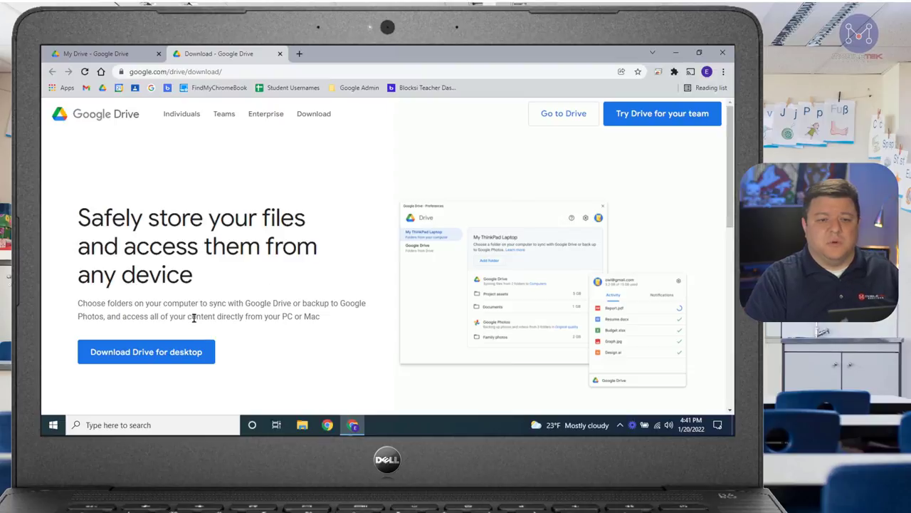
{"action": "left_click", "coordinate": [163, 358]}
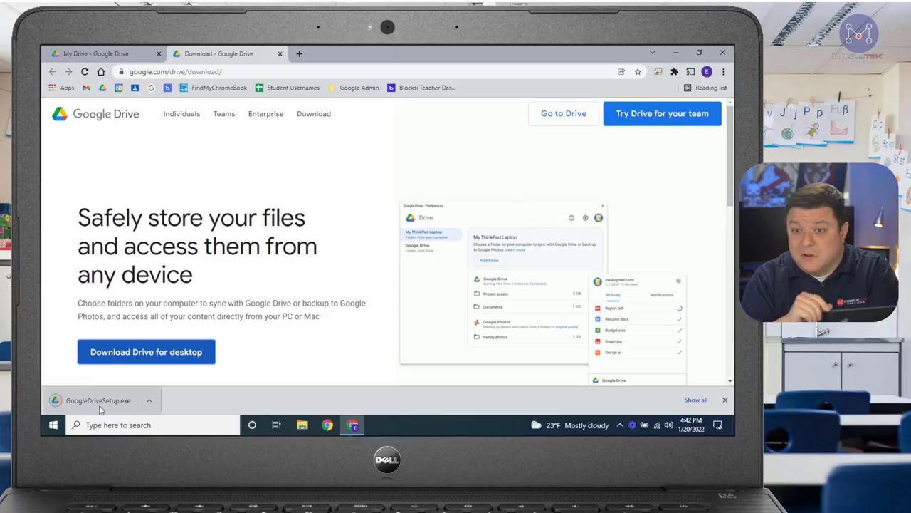
Run GoogleDriveSetup.exe, allow it to make changes, and install Google Drive with application and Docs, Sheets and Slides desktop shortcuts.
{"action": "left_click", "coordinate": [100, 404]}
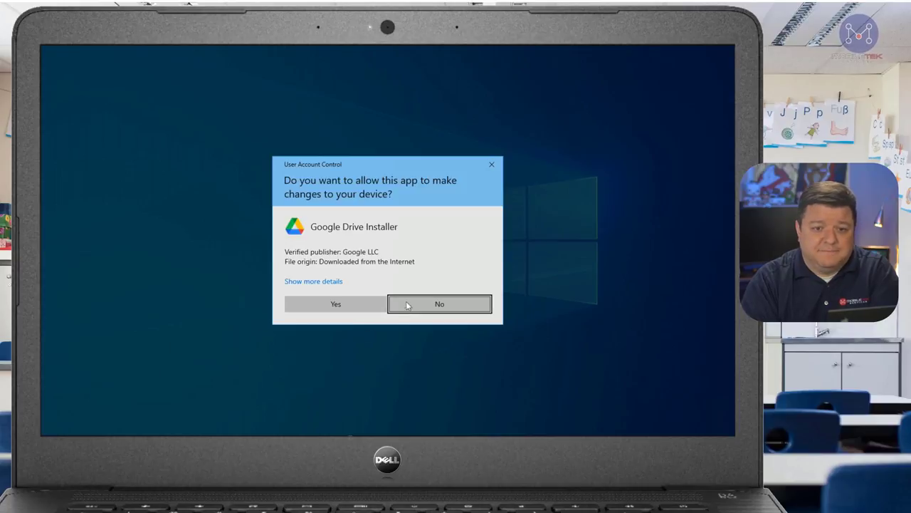
{"action": "left_click", "coordinate": [353, 304]}
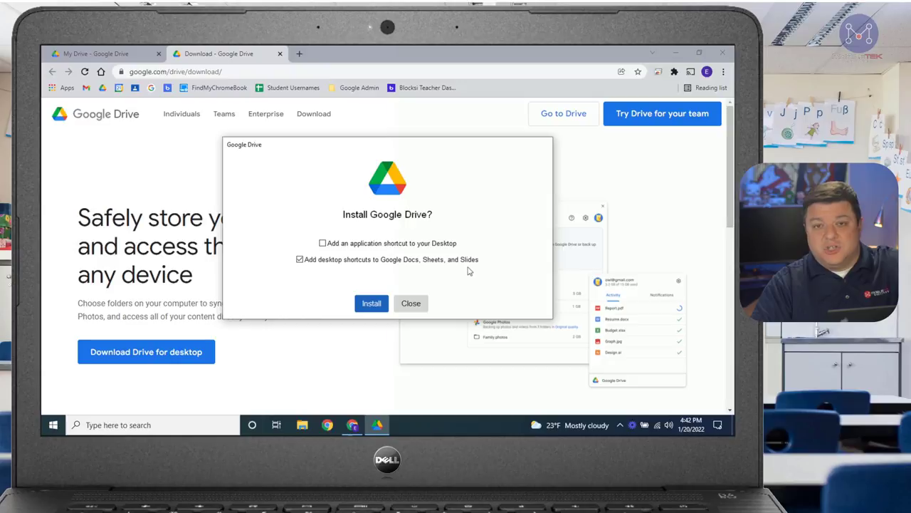
{"action": "left_click", "coordinate": [403, 246]}
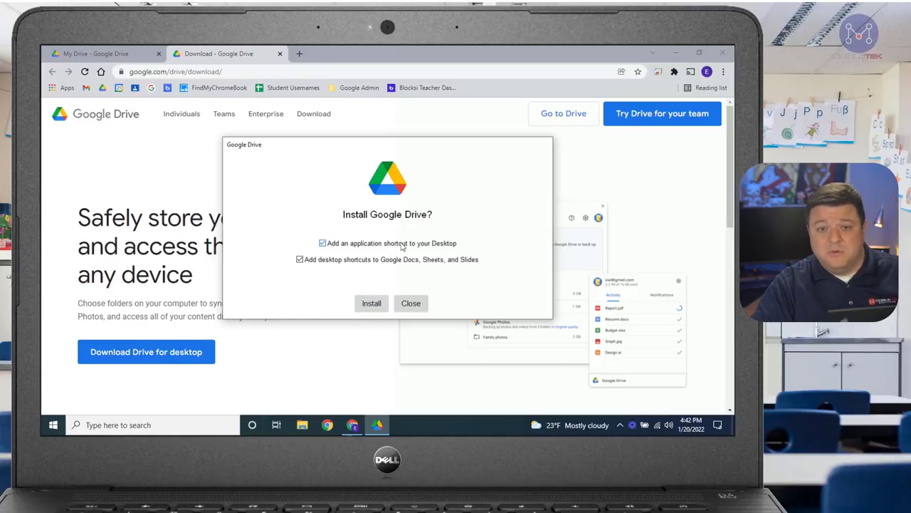
{"action": "left_click", "coordinate": [371, 304]}
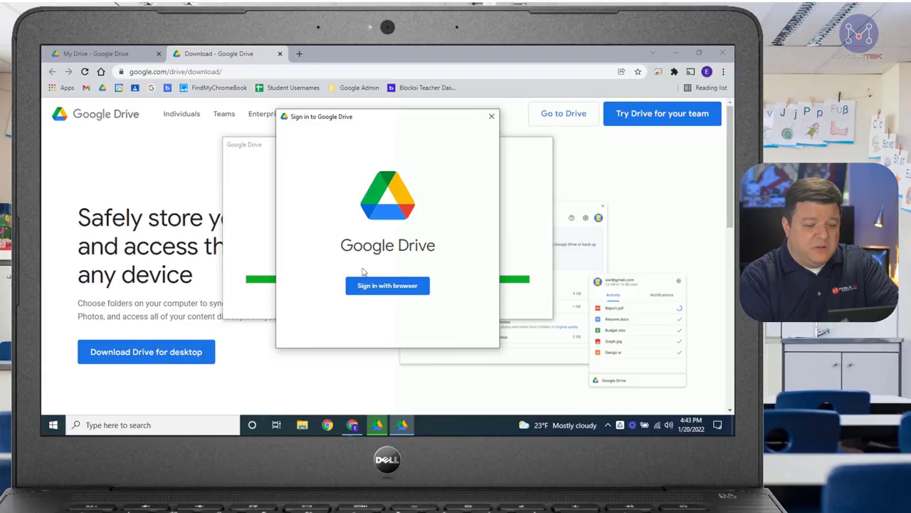
Sign in to Google Drive for desktop through the browser with the listed school account.
{"action": "left_click", "coordinate": [382, 291]}
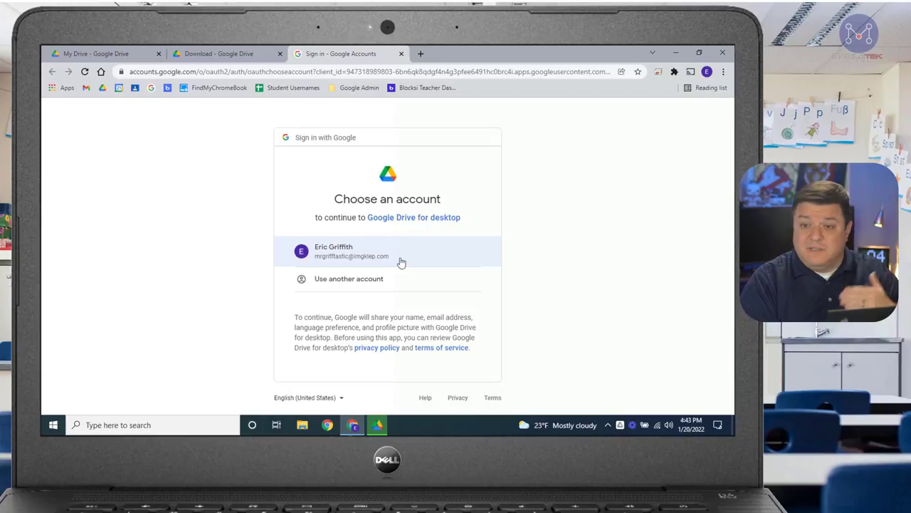
{"action": "left_click", "coordinate": [401, 263]}
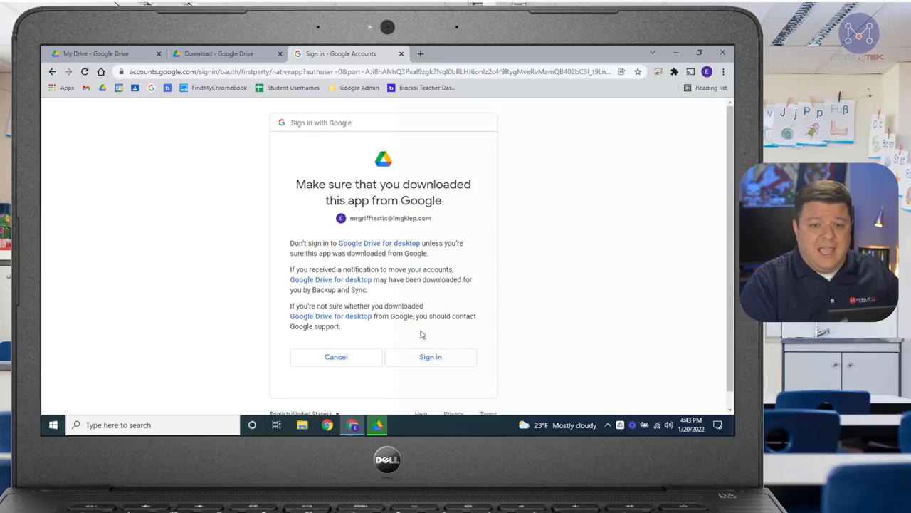
{"action": "left_click", "coordinate": [437, 362]}
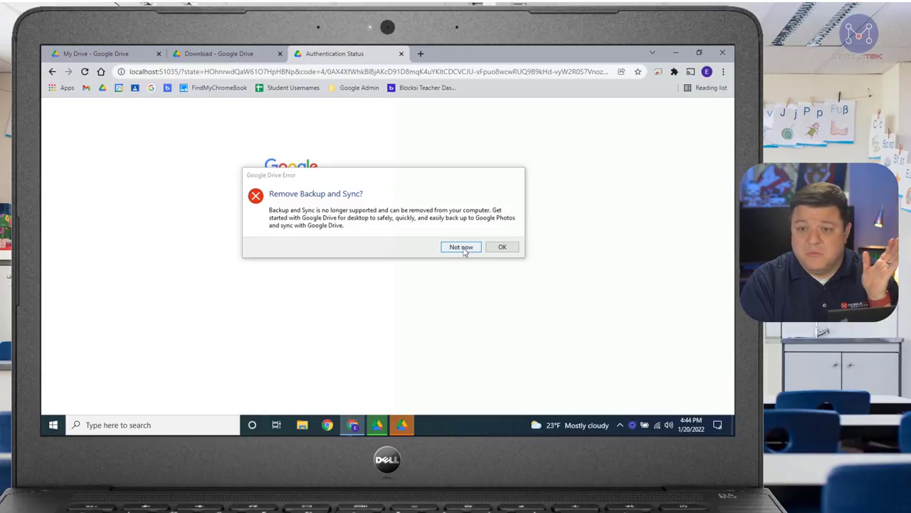
Postpone removing Backup and Sync, and close the finished Google Drive installer behind the browser.
{"action": "left_click", "coordinate": [461, 247]}
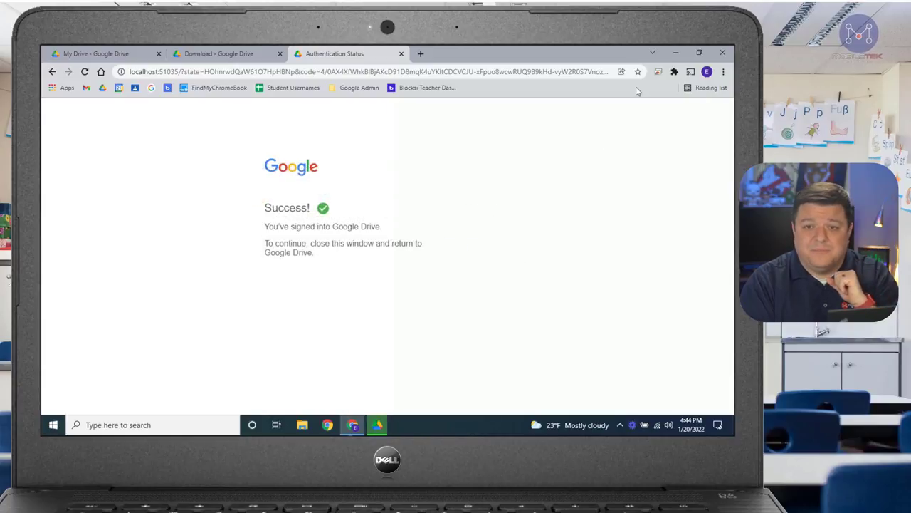
{"action": "left_click", "coordinate": [677, 52]}
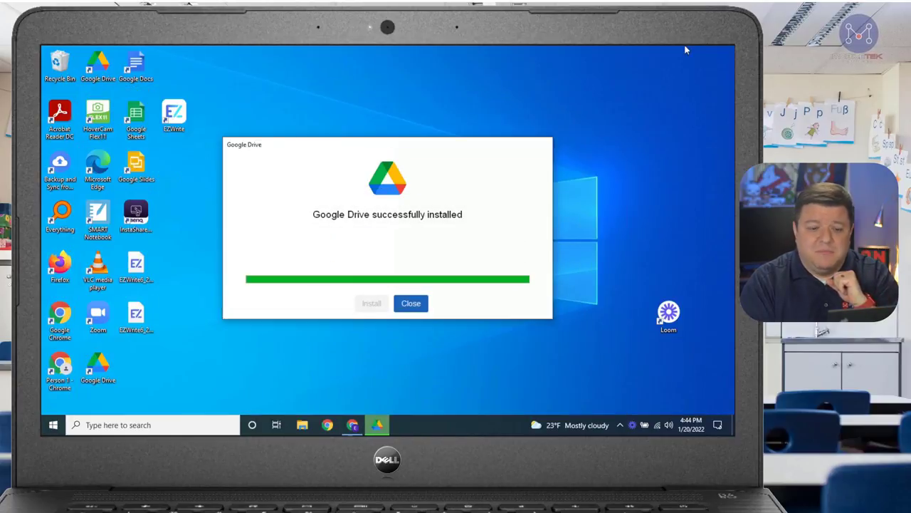
{"action": "left_click", "coordinate": [415, 309]}
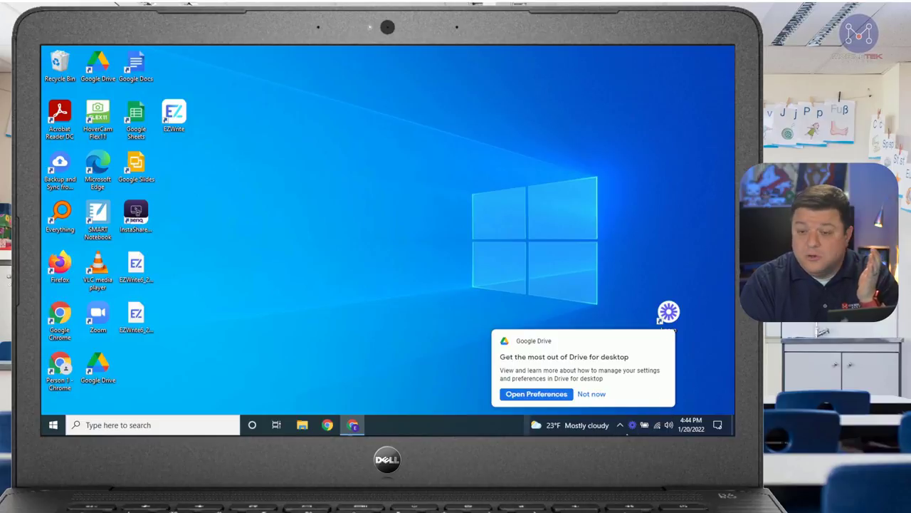
Move the Google Drive icon out of the hidden tray icons so it sits directly on the taskbar.
{"action": "left_click", "coordinate": [630, 427]}
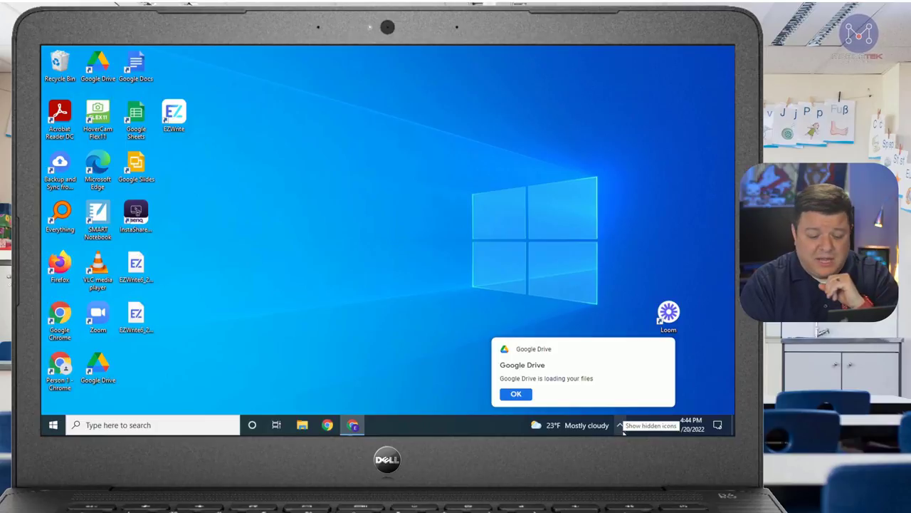
{"action": "left_click", "coordinate": [620, 426]}
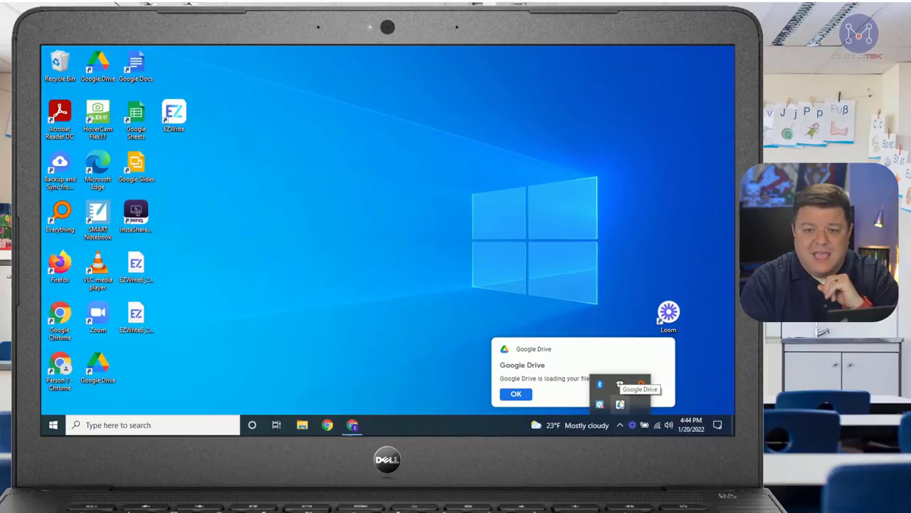
{"action": "left_click", "coordinate": [621, 404]}
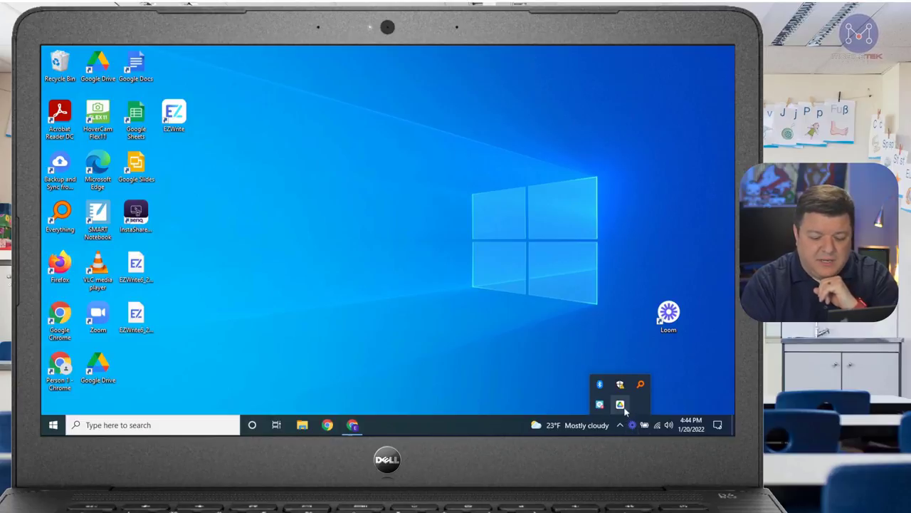
{"action": "left_click_drag", "start_coordinate": [620, 405], "coordinate": [631, 426]}
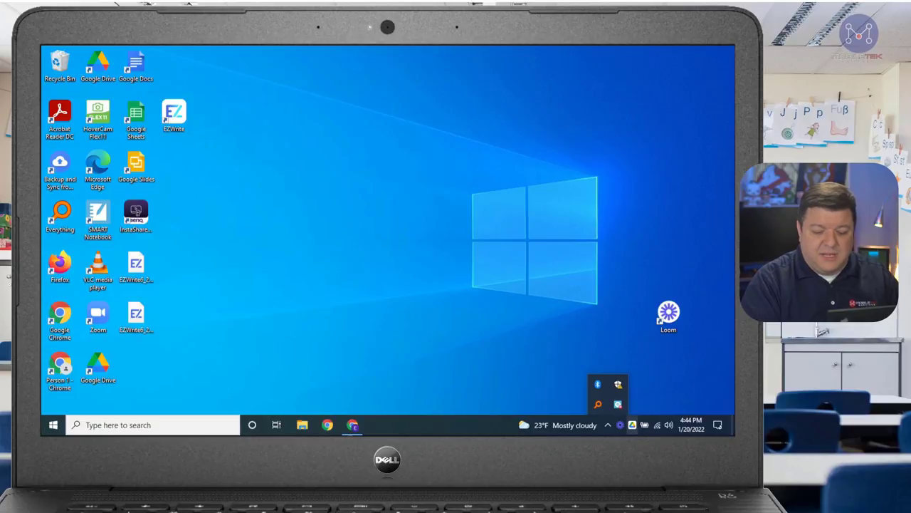
{"action": "left_click", "coordinate": [667, 397]}
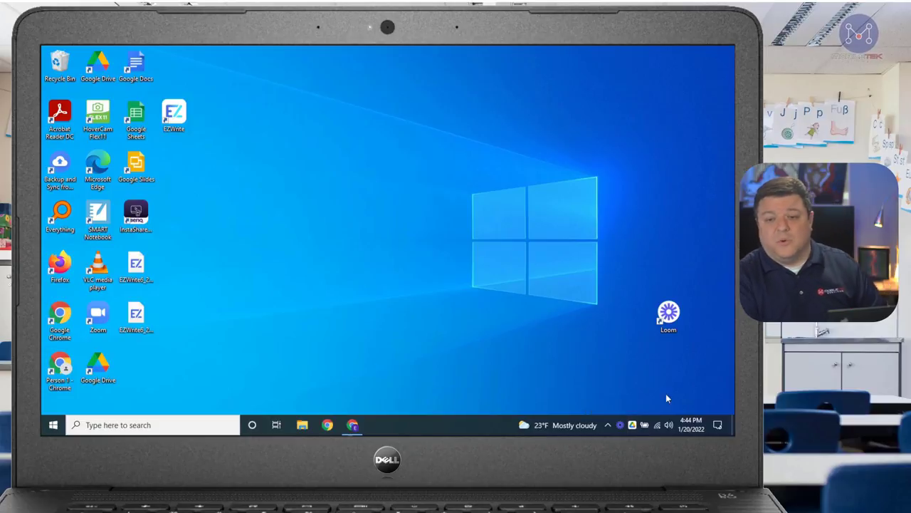
Open the Google Drive for desktop preferences and decline the introductory tour.
{"action": "left_click", "coordinate": [632, 425]}
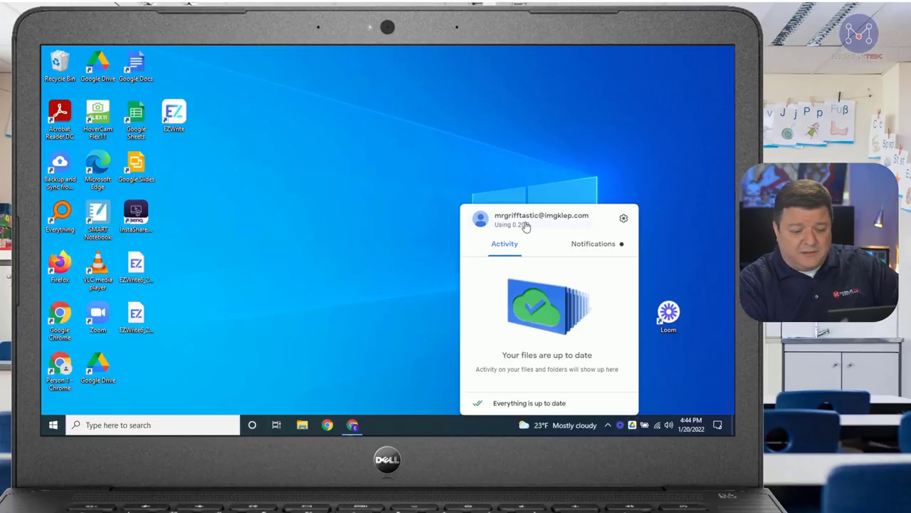
{"action": "left_click", "coordinate": [625, 219]}
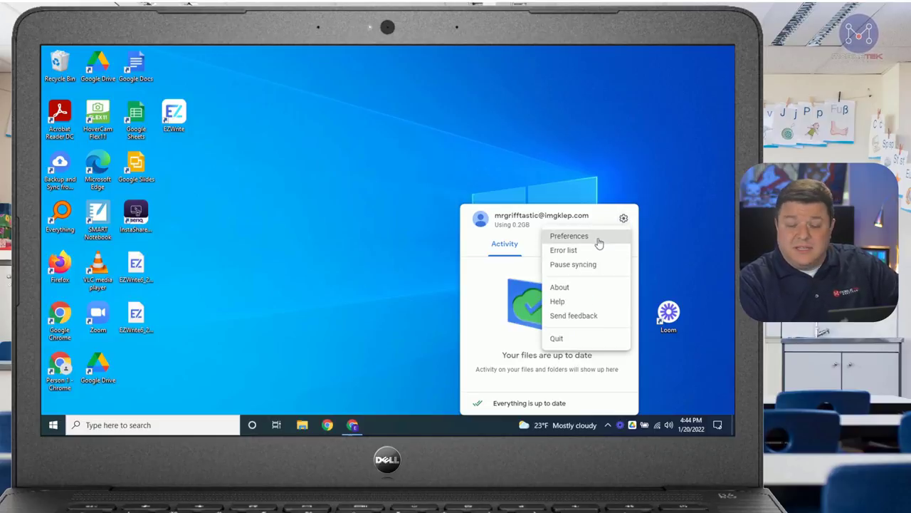
{"action": "left_click", "coordinate": [598, 240]}
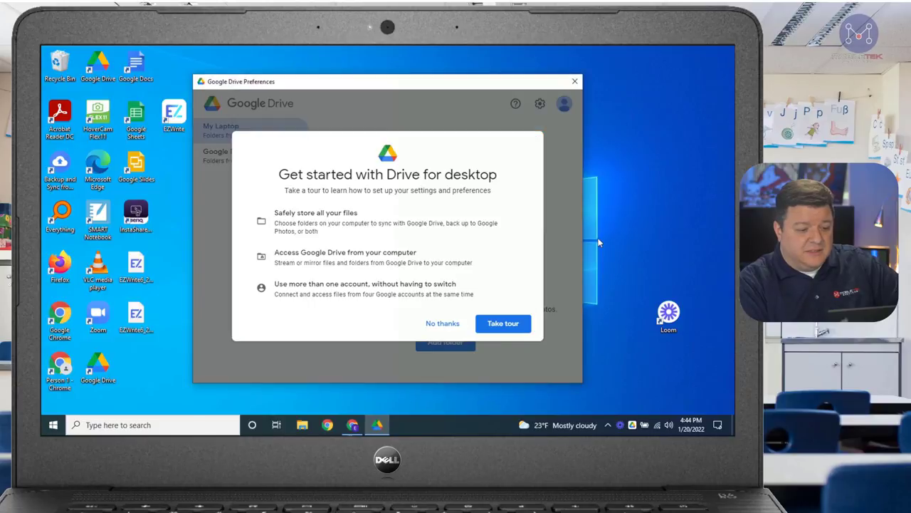
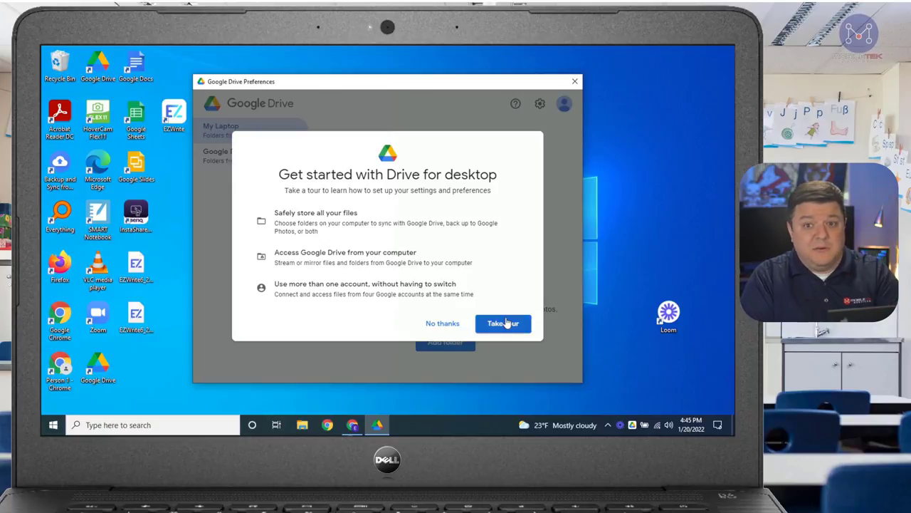
{"action": "left_click", "coordinate": [447, 328]}
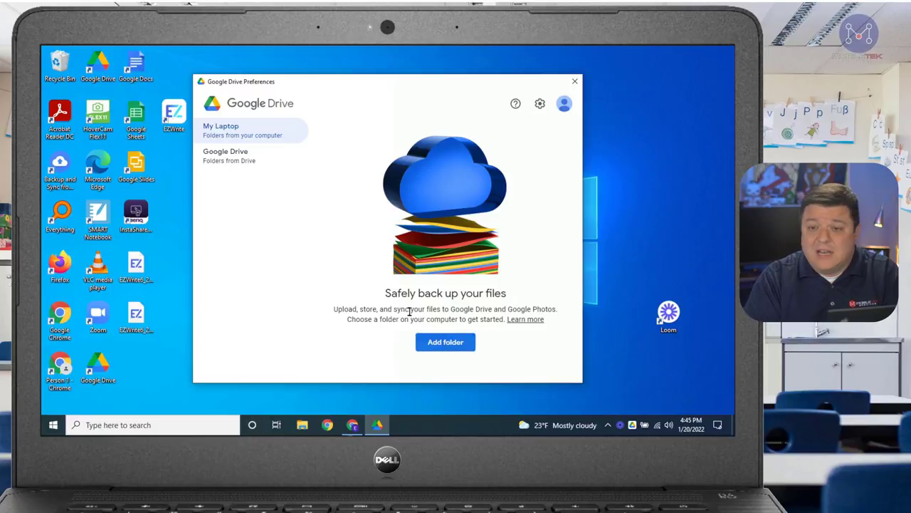
Add the laptop's Desktop folder to sync with Google Drive, without Google Photos backup, and save the preferences.
{"action": "left_click", "coordinate": [451, 344]}
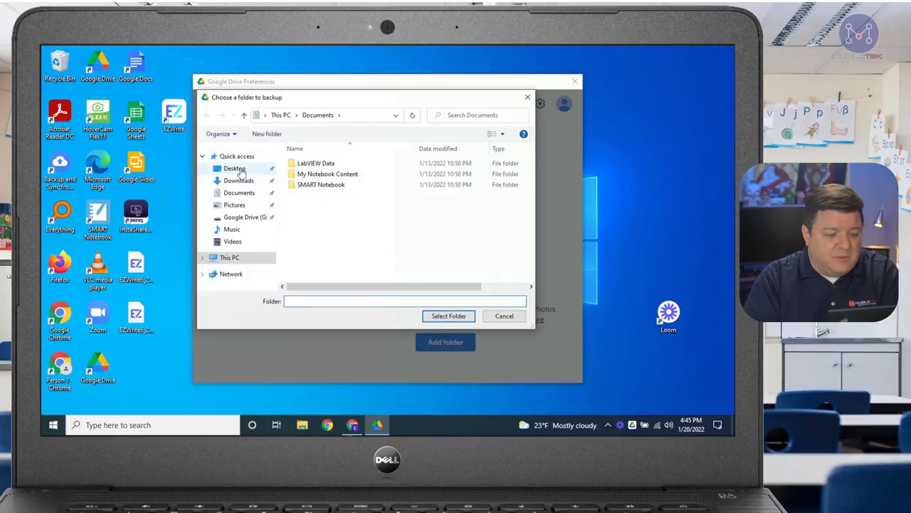
{"action": "left_click", "coordinate": [234, 168]}
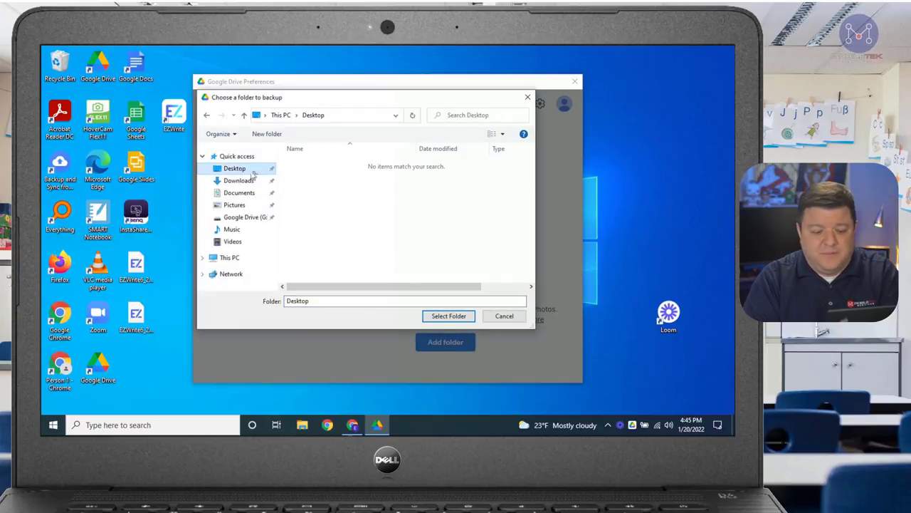
{"action": "left_click", "coordinate": [450, 317]}
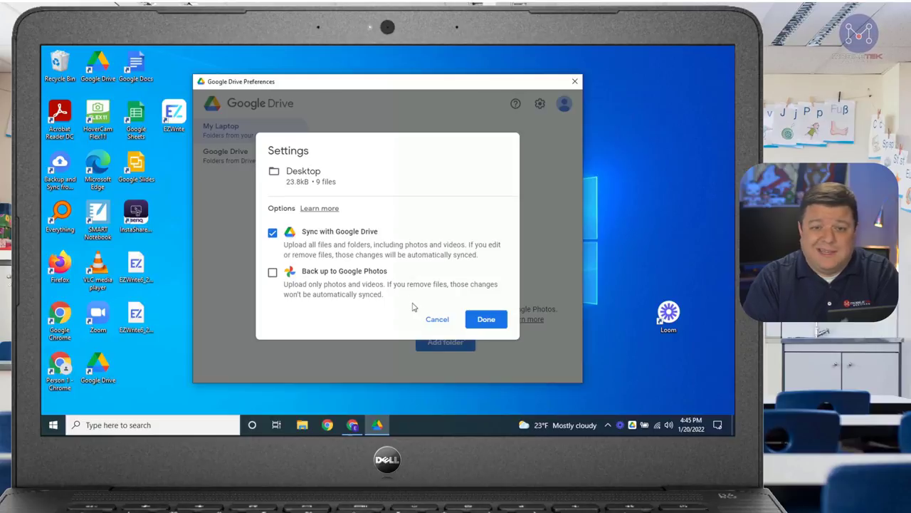
{"action": "left_click", "coordinate": [482, 327]}
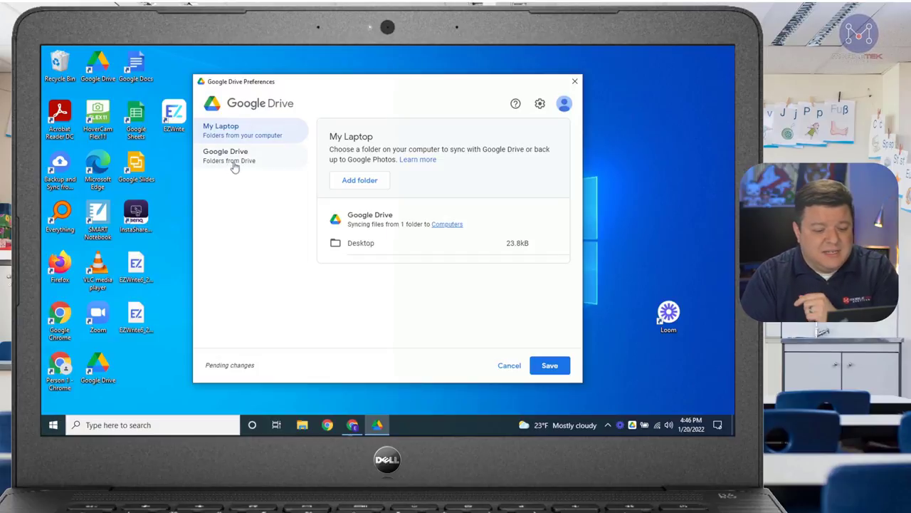
{"action": "left_click", "coordinate": [548, 366]}
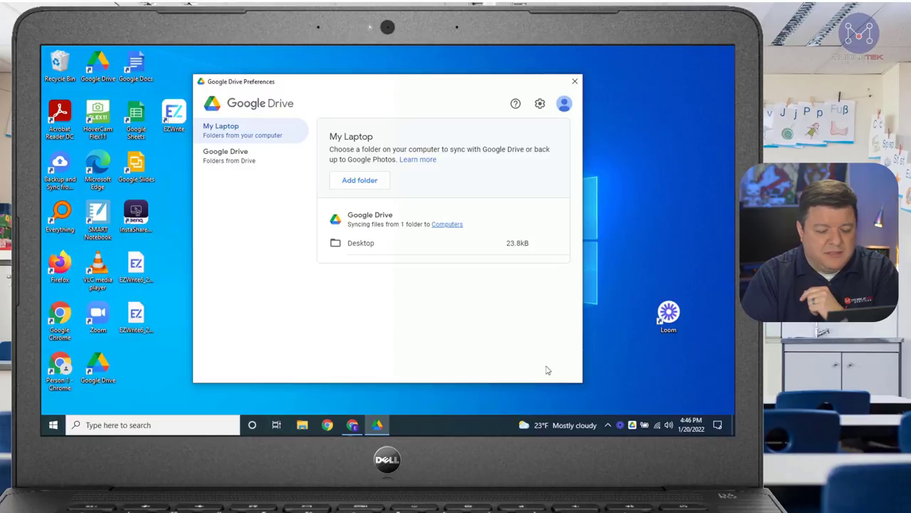
Open the My Drive syncing options in the preferences, and look at the computer's drives under This PC in File Explorer.
{"action": "left_click", "coordinate": [265, 161]}
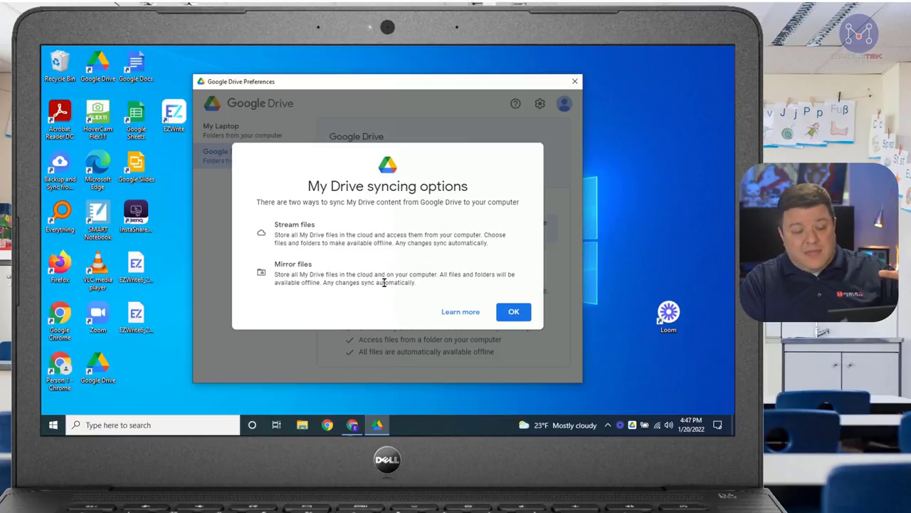
{"action": "left_click", "coordinate": [303, 426]}
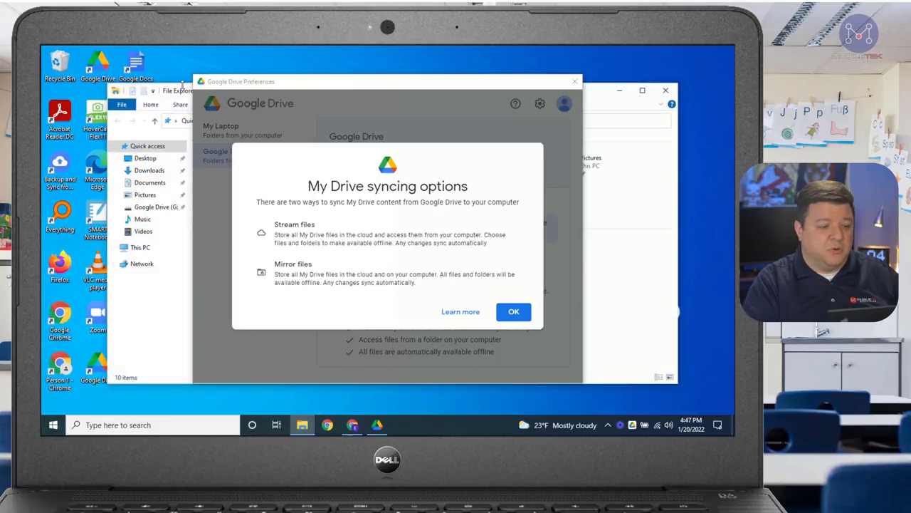
{"action": "left_click_drag", "start_coordinate": [236, 84], "coordinate": [488, 88]}
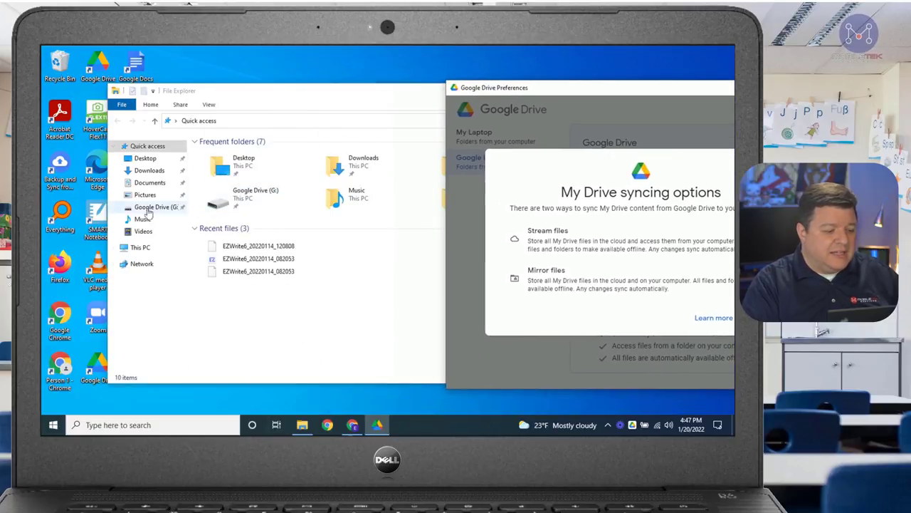
{"action": "left_click", "coordinate": [142, 249]}
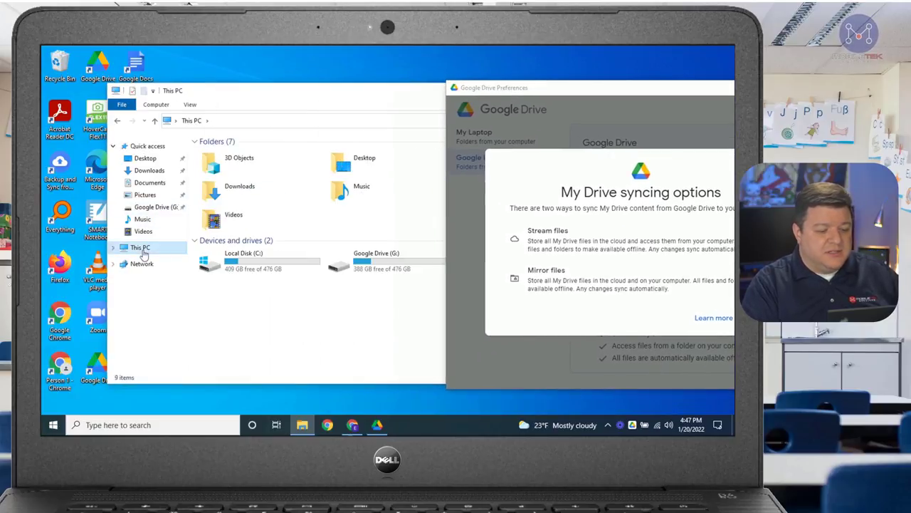
{"action": "mouse_move", "coordinate": [244, 267]}
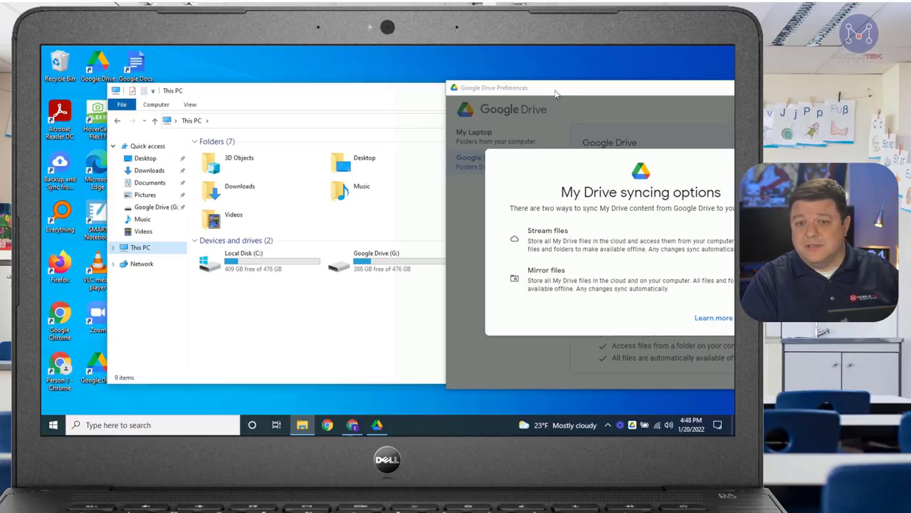
{"action": "left_click_drag", "start_coordinate": [556, 93], "coordinate": [336, 85]}
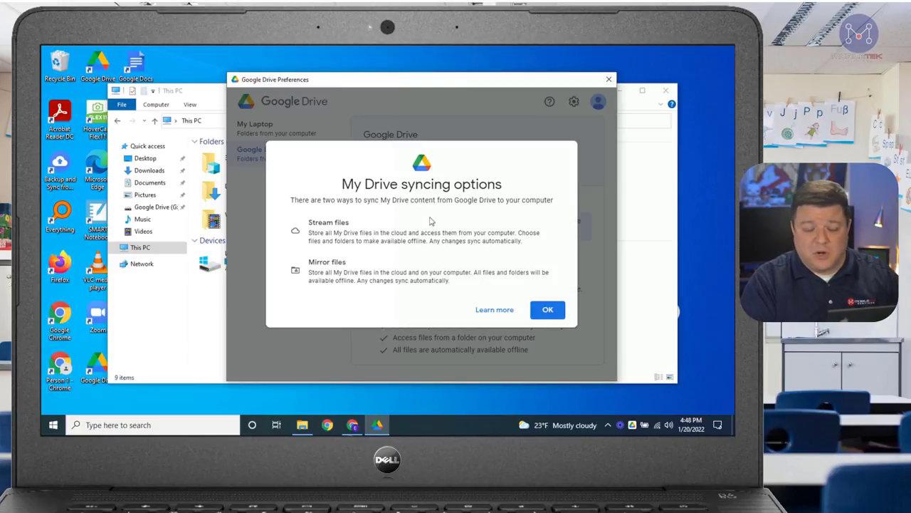
Switch My Drive syncing to Mirror files in the default folder location, and restart Google Drive to apply the saved change.
{"action": "left_click", "coordinate": [548, 312]}
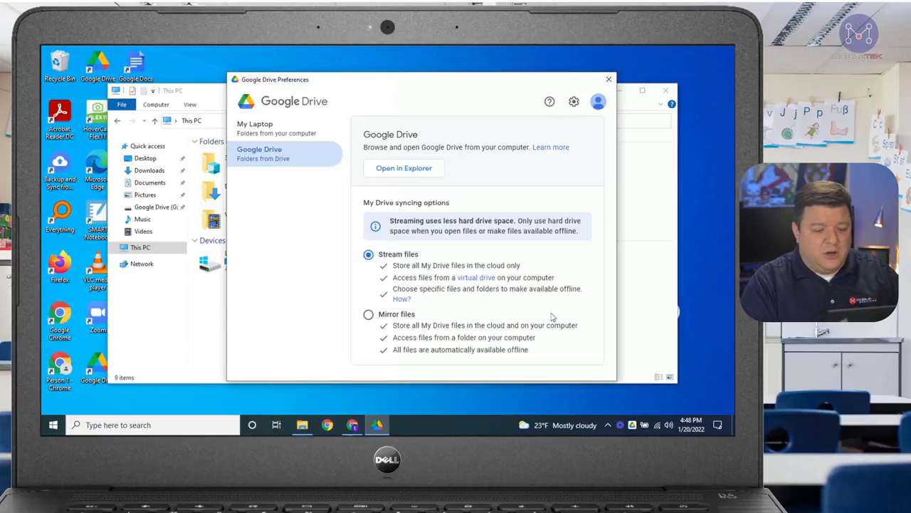
{"action": "left_click", "coordinate": [392, 314]}
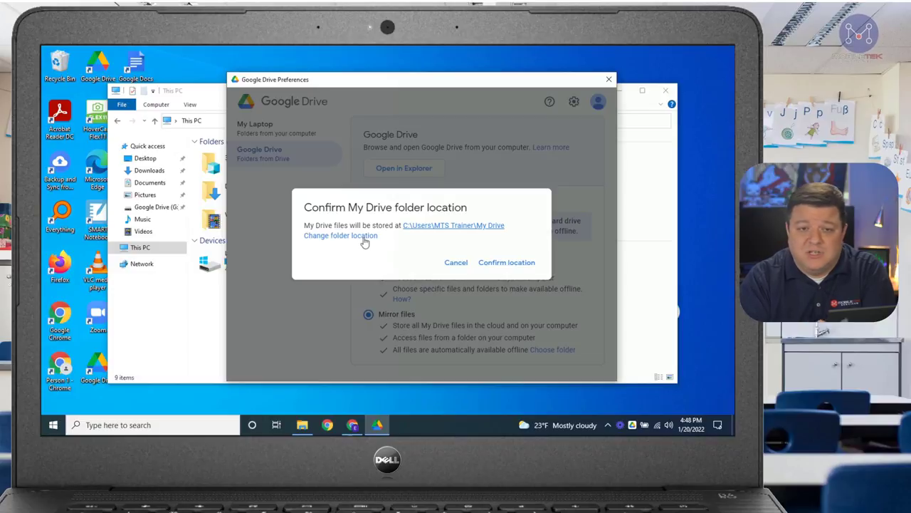
{"action": "left_click", "coordinate": [502, 268]}
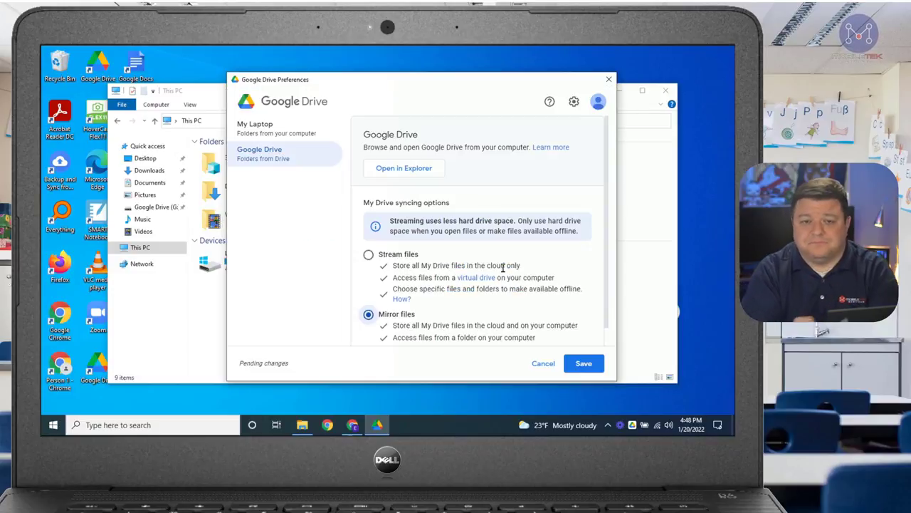
{"action": "left_click", "coordinate": [585, 364]}
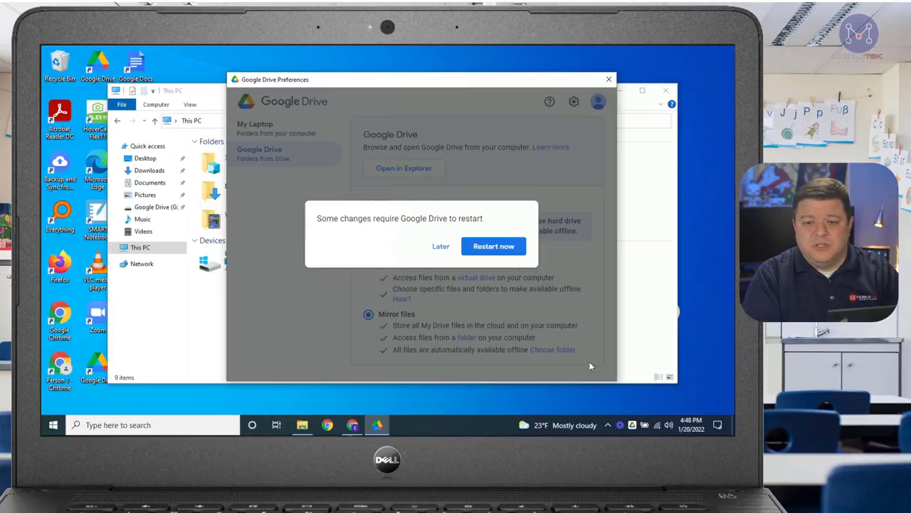
{"action": "left_click", "coordinate": [511, 254]}
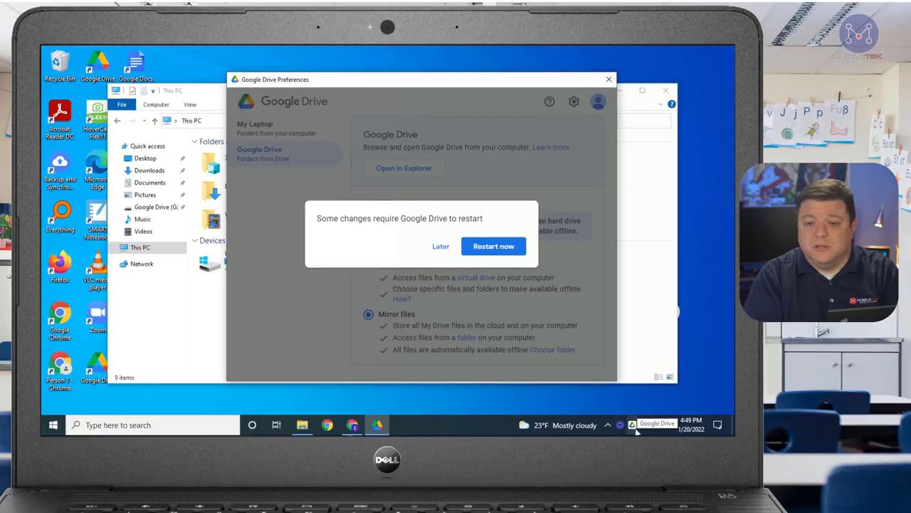
{"action": "left_click", "coordinate": [517, 245]}
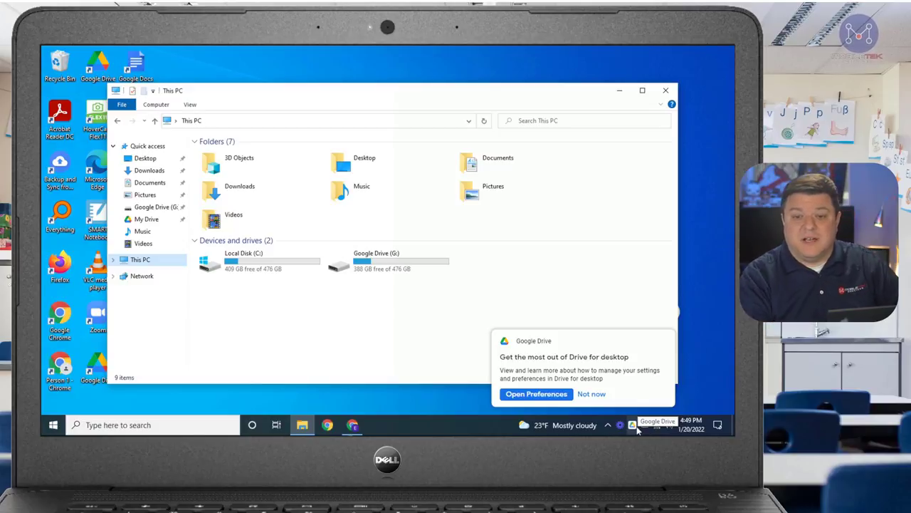
Check the Google Drive sync activity, and compare the storage of Local Disk (C:) and Google Drive (G:).
{"action": "left_click", "coordinate": [633, 425]}
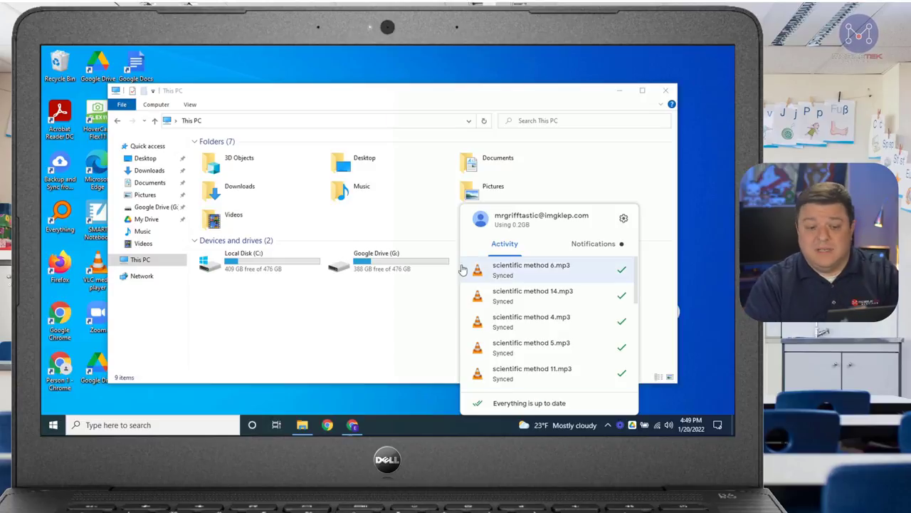
{"action": "left_click", "coordinate": [375, 318]}
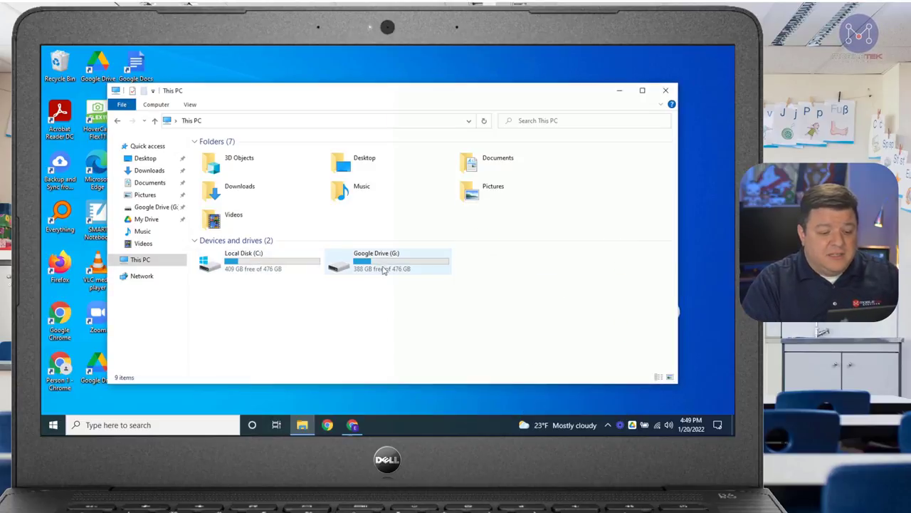
{"action": "mouse_move", "coordinate": [296, 266]}
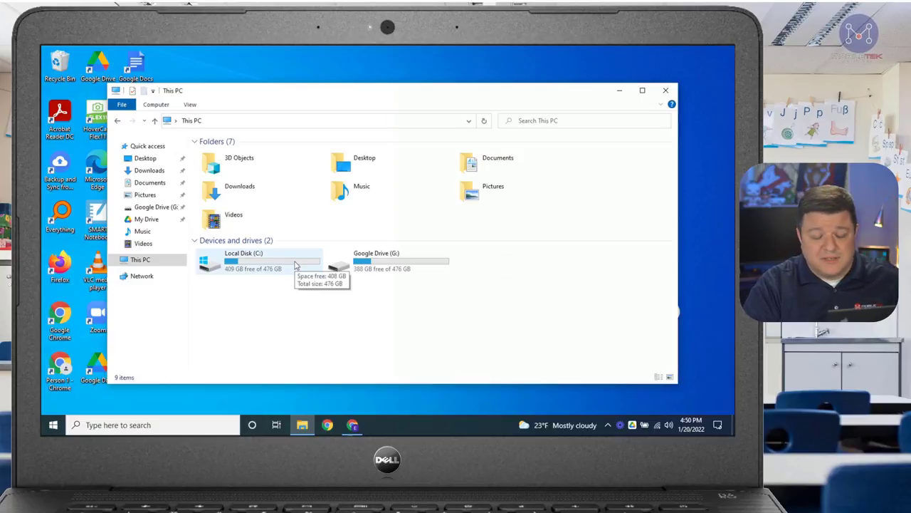
{"action": "mouse_move", "coordinate": [369, 267]}
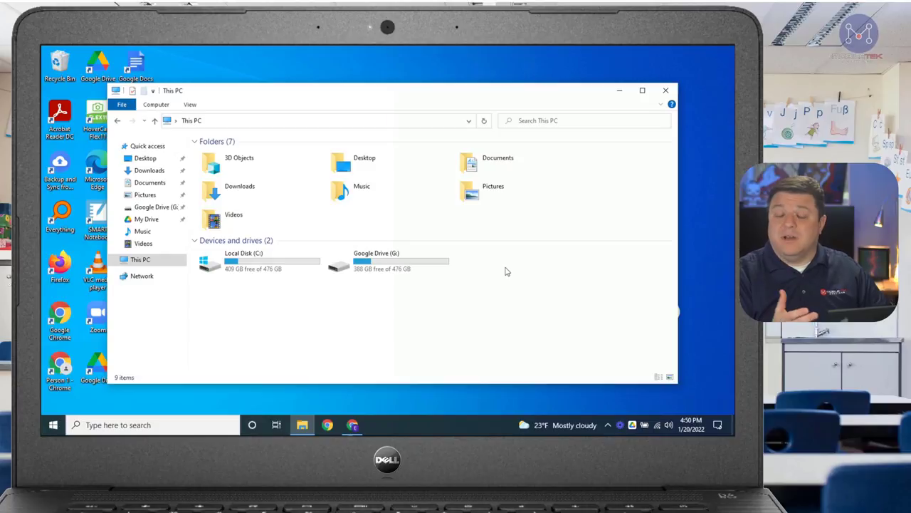
Open My Drive through the Google Drive (G:) drive and view its report PDF, closing the PDF again.
{"action": "double_click", "coordinate": [373, 267]}
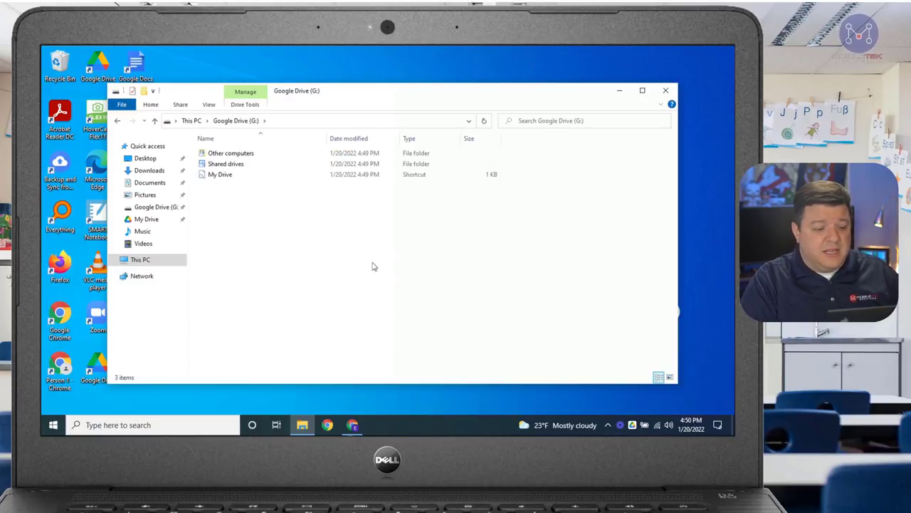
{"action": "left_click", "coordinate": [228, 177]}
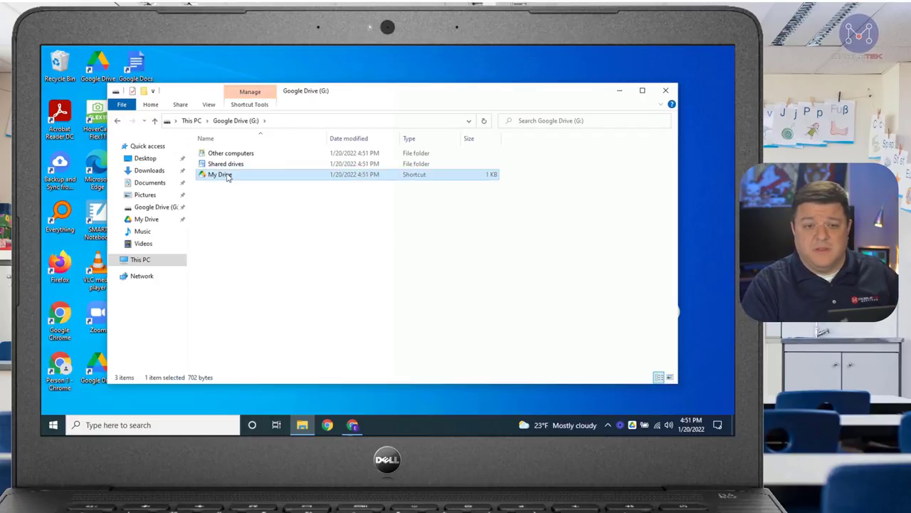
{"action": "double_click", "coordinate": [228, 178]}
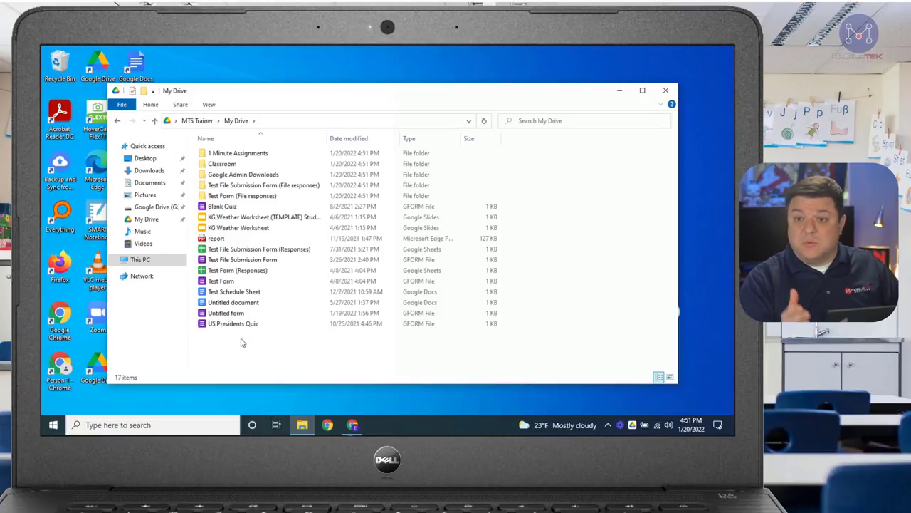
{"action": "double_click", "coordinate": [216, 241]}
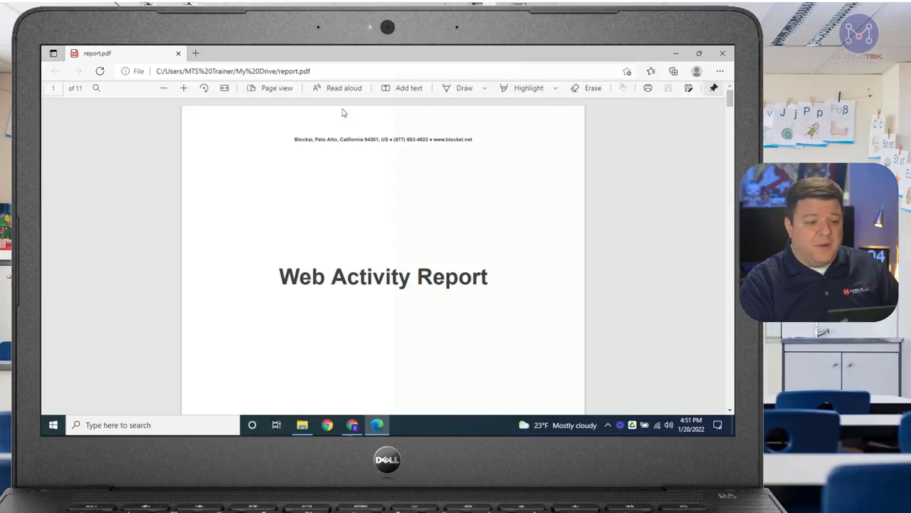
{"action": "left_click", "coordinate": [179, 54]}
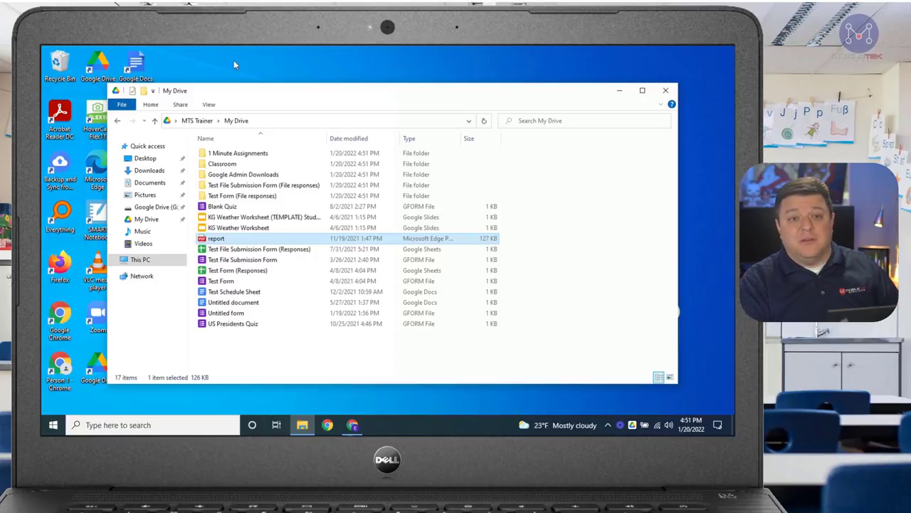
Move the My Drive window clear of the desktop icons, and rename the upper EZWrite6 file on the desktop to test.
{"action": "left_click_drag", "start_coordinate": [217, 95], "coordinate": [366, 92]}
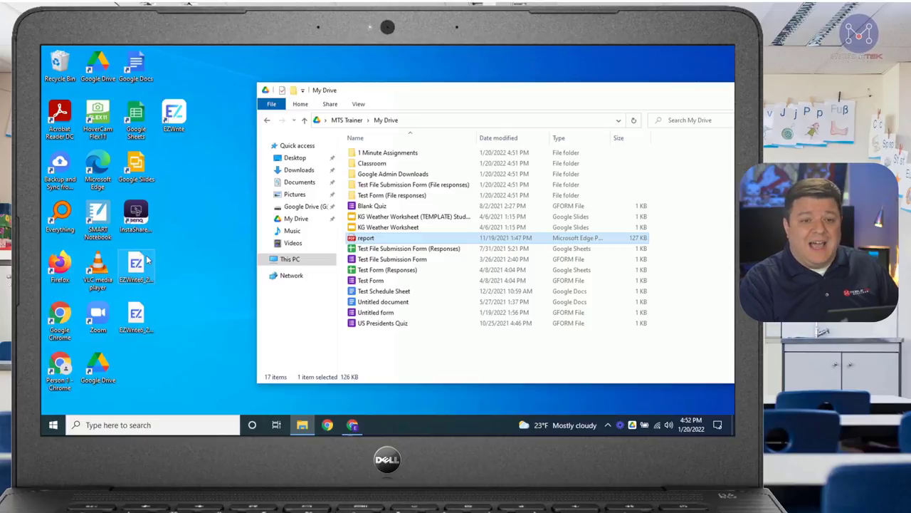
{"action": "left_click_drag", "start_coordinate": [138, 265], "coordinate": [171, 245]}
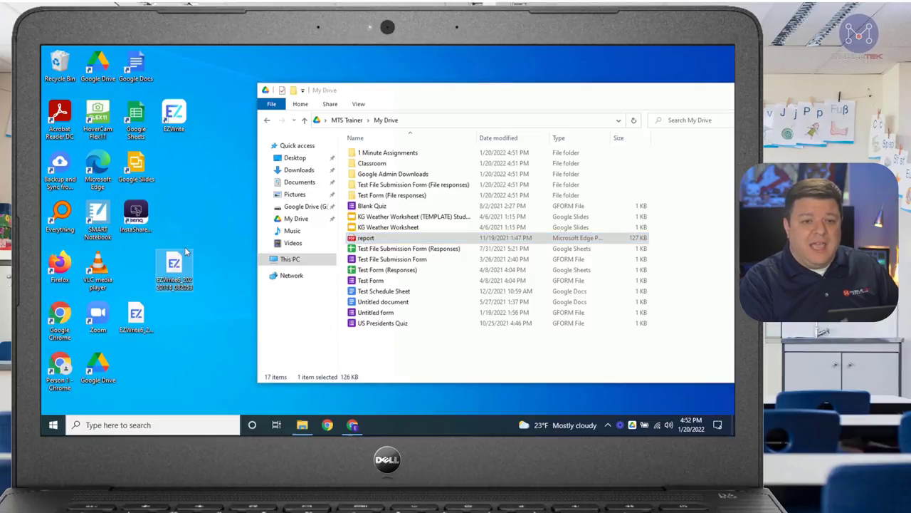
{"action": "right_click", "coordinate": [168, 292]}
{"action": "left_click", "coordinate": [178, 288]}
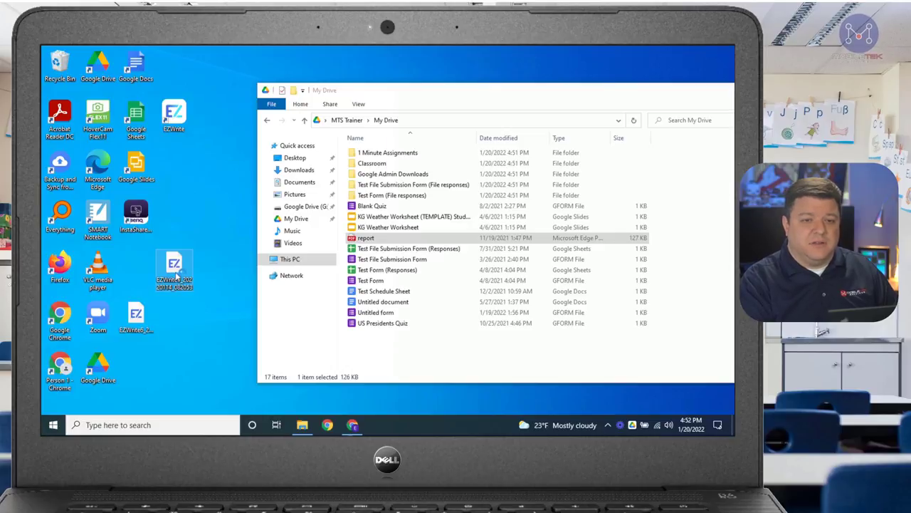
{"action": "right_click", "coordinate": [178, 273]}
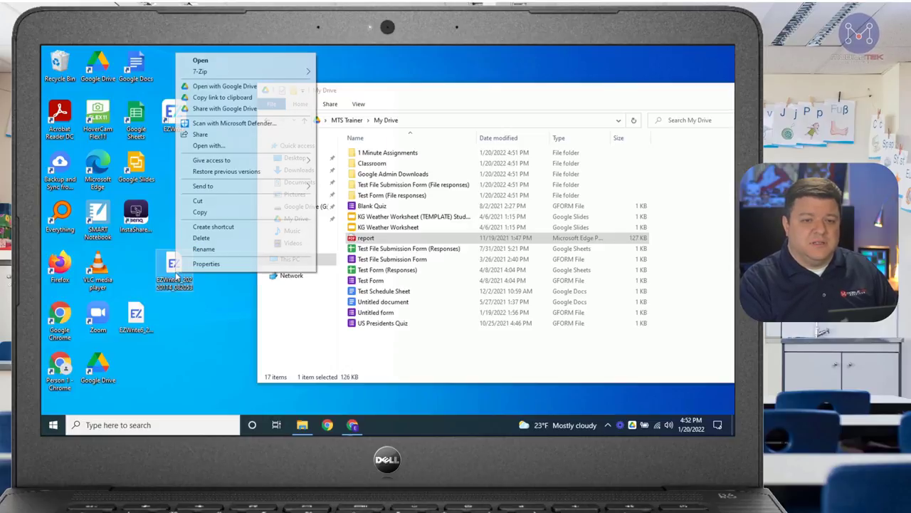
{"action": "left_click", "coordinate": [204, 249]}
{"action": "type", "text": "test"}
{"action": "key", "text": "Return"}
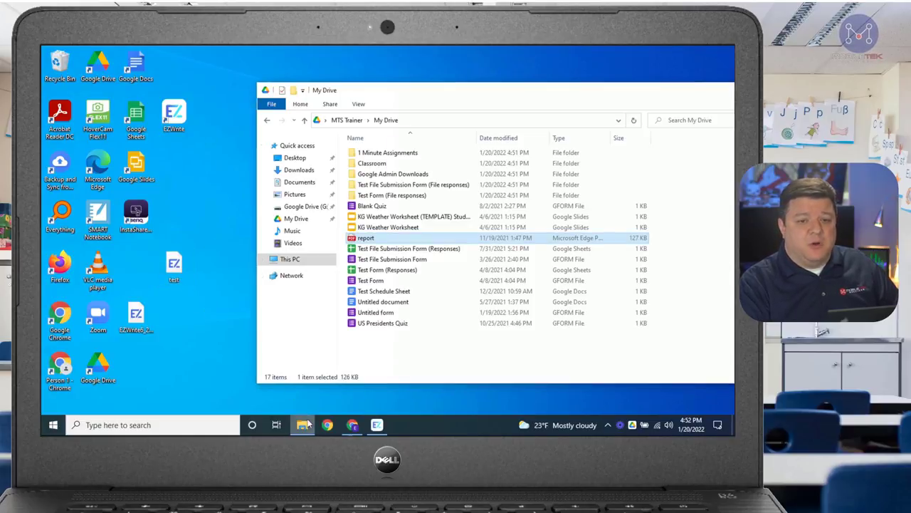
Show the online My Drive in Chrome as a list, and review its files down to the end.
{"action": "left_click", "coordinate": [328, 425]}
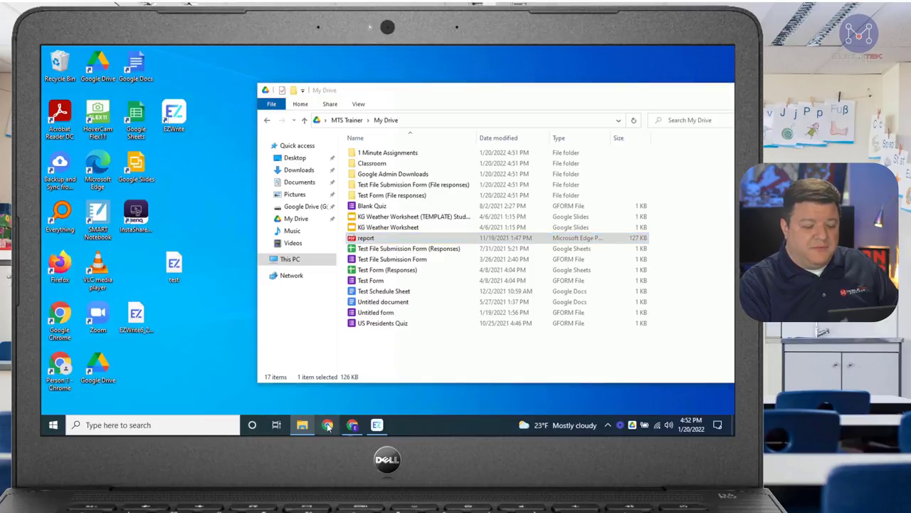
{"action": "left_click", "coordinate": [352, 425]}
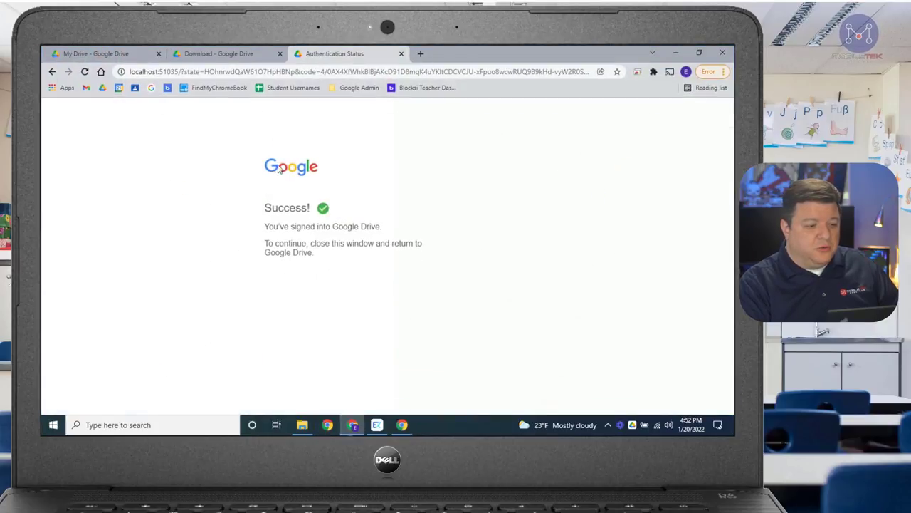
{"action": "left_click", "coordinate": [244, 57]}
{"action": "left_click", "coordinate": [107, 53]}
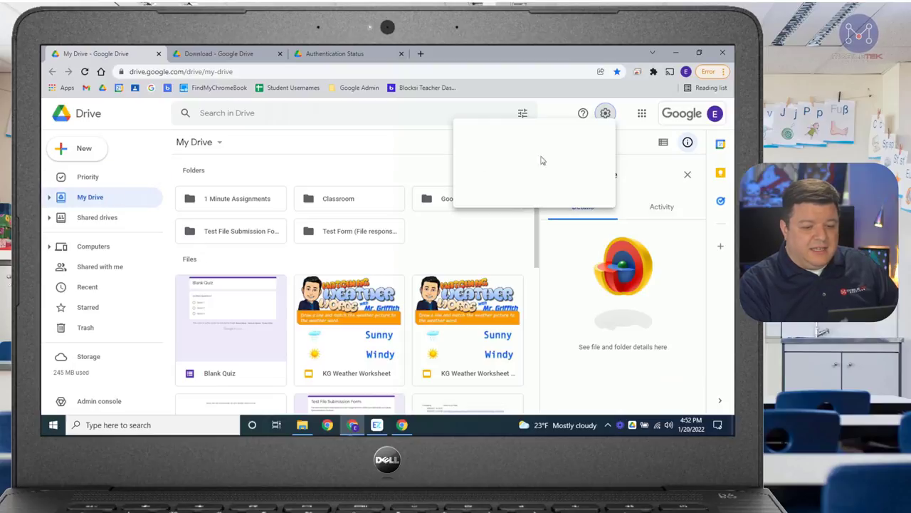
{"action": "left_click", "coordinate": [670, 145]}
{"action": "left_click", "coordinate": [605, 113]}
{"action": "left_click", "coordinate": [606, 115]}
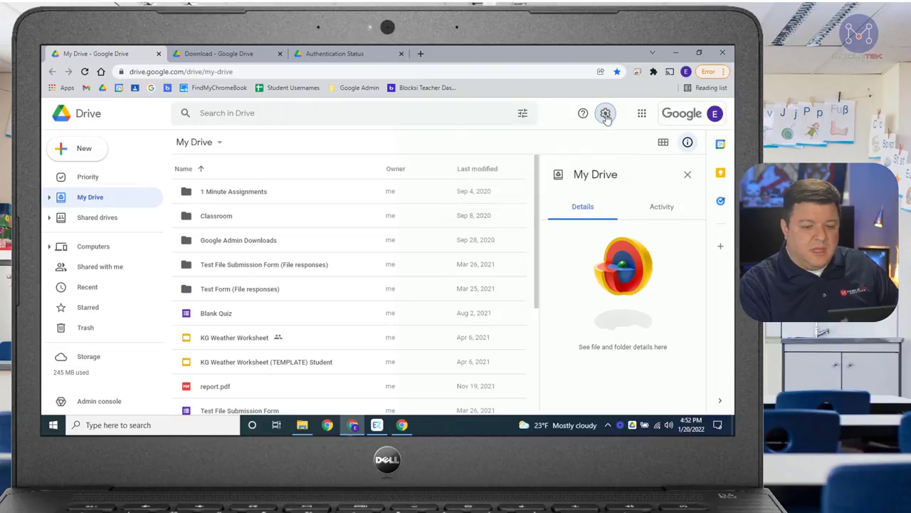
{"action": "scroll", "coordinate": [445, 224], "scroll_direction": "down", "scroll_amount": 3}
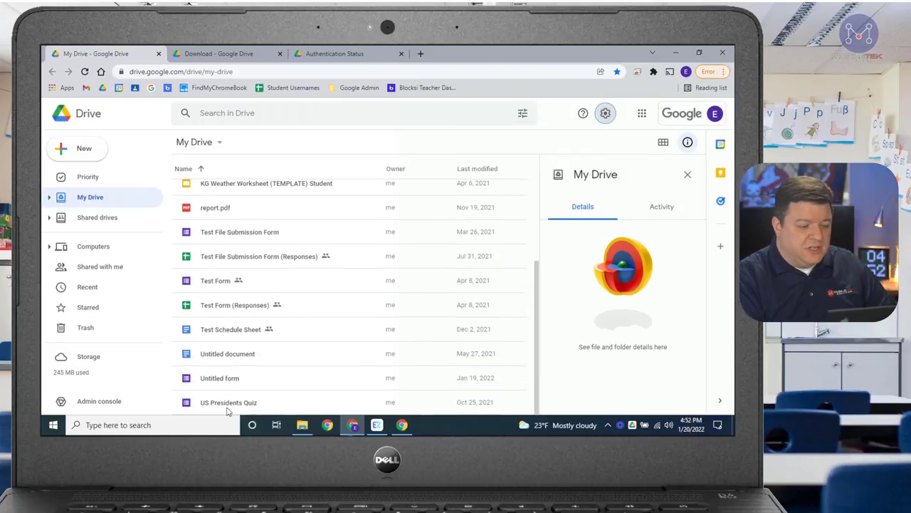
{"action": "scroll", "coordinate": [226, 395], "scroll_direction": "up", "scroll_amount": 2}
{"action": "scroll", "coordinate": [227, 395], "scroll_direction": "down", "scroll_amount": 2}
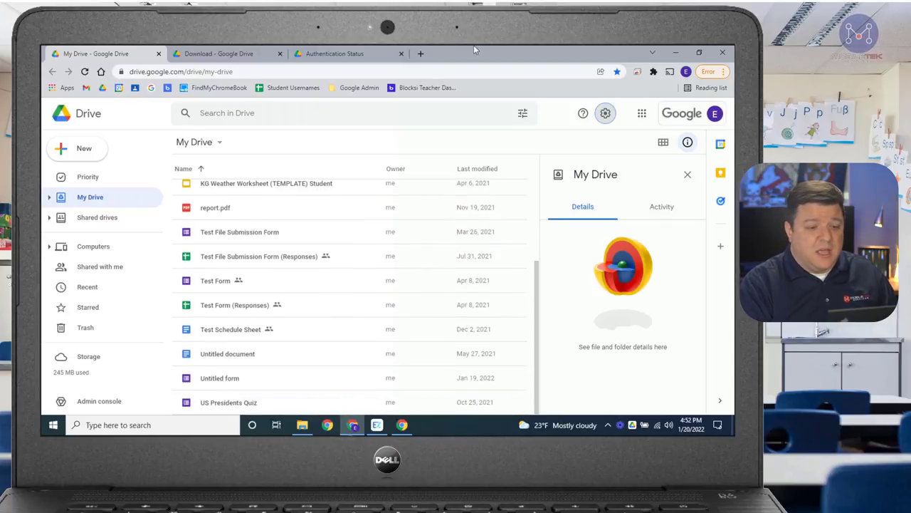
Arrange the browser and File Explorer windows to expose the desktop, and move the desktop file test into the My Drive folder.
{"action": "left_click_drag", "start_coordinate": [473, 49], "coordinate": [555, 93]}
{"action": "left_click", "coordinate": [346, 75]}
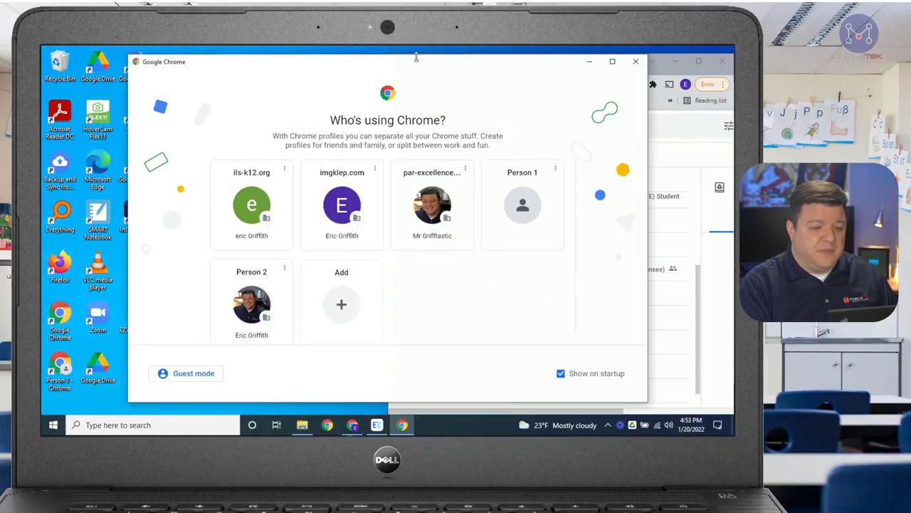
{"action": "left_click", "coordinate": [636, 61]}
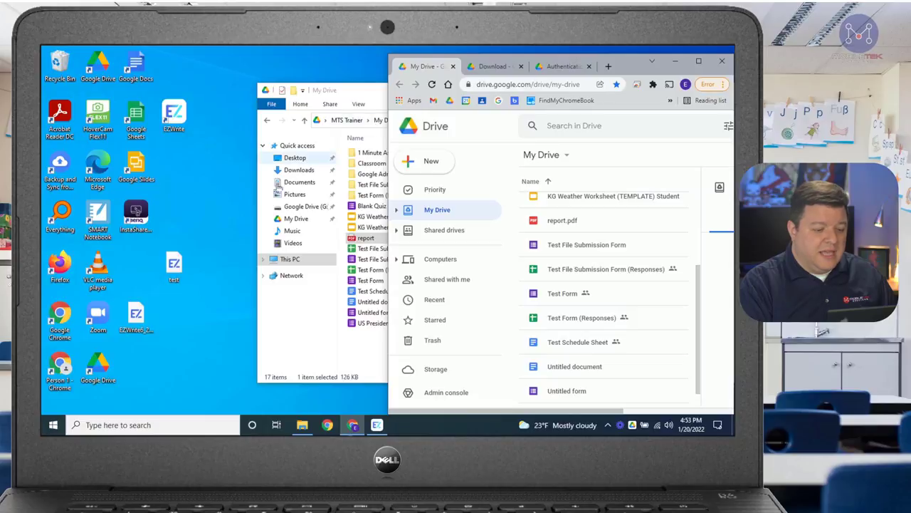
{"action": "left_click_drag", "start_coordinate": [356, 96], "coordinate": [292, 86]}
{"action": "left_click_drag", "start_coordinate": [174, 267], "coordinate": [309, 335]}
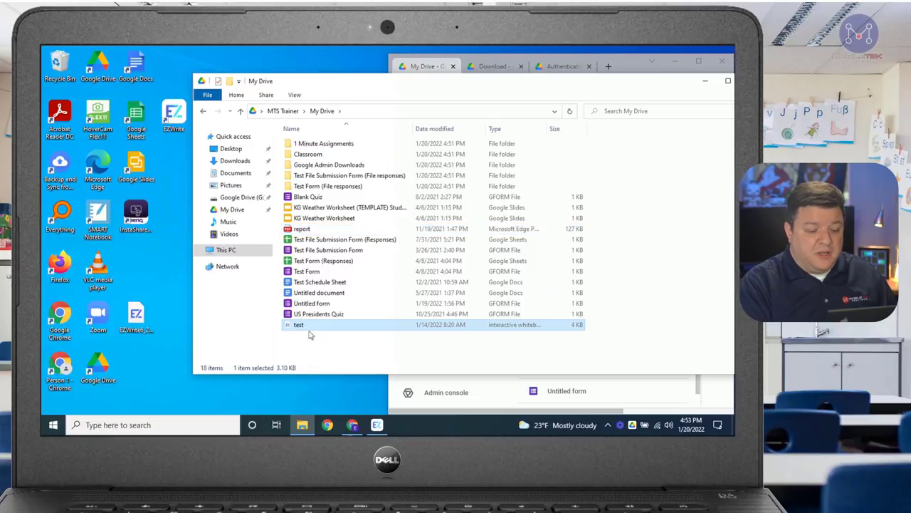
Check the sync activity for test.iwb and look for the file in the online My Drive, closing the extra sign-in tab.
{"action": "left_click", "coordinate": [633, 425]}
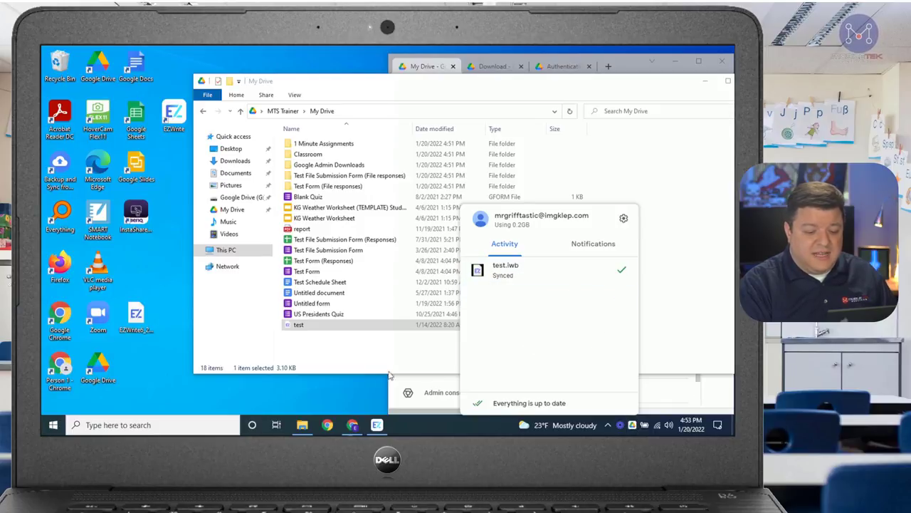
{"action": "left_click", "coordinate": [354, 388]}
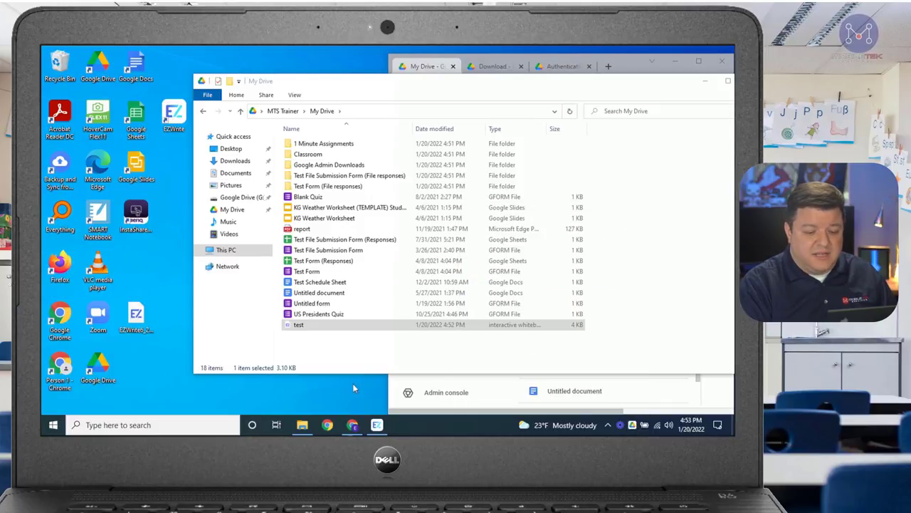
{"action": "left_click", "coordinate": [499, 401]}
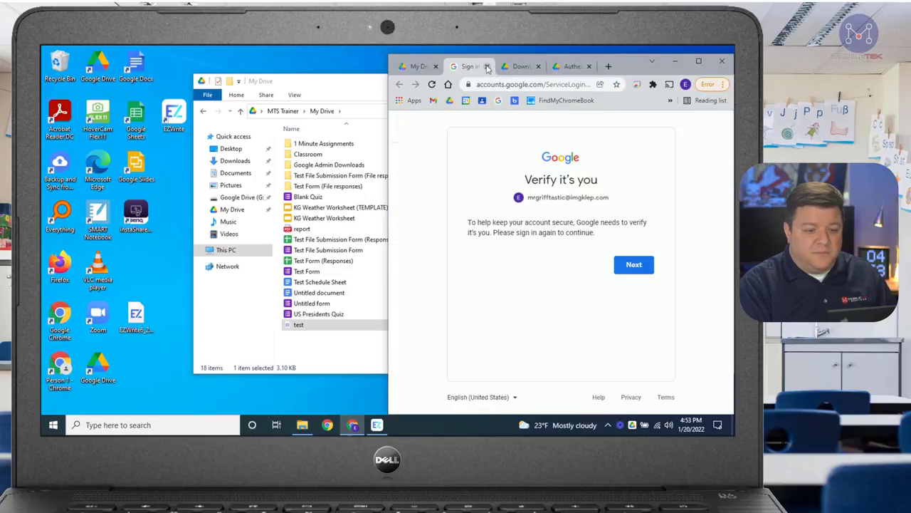
{"action": "left_click", "coordinate": [487, 67]}
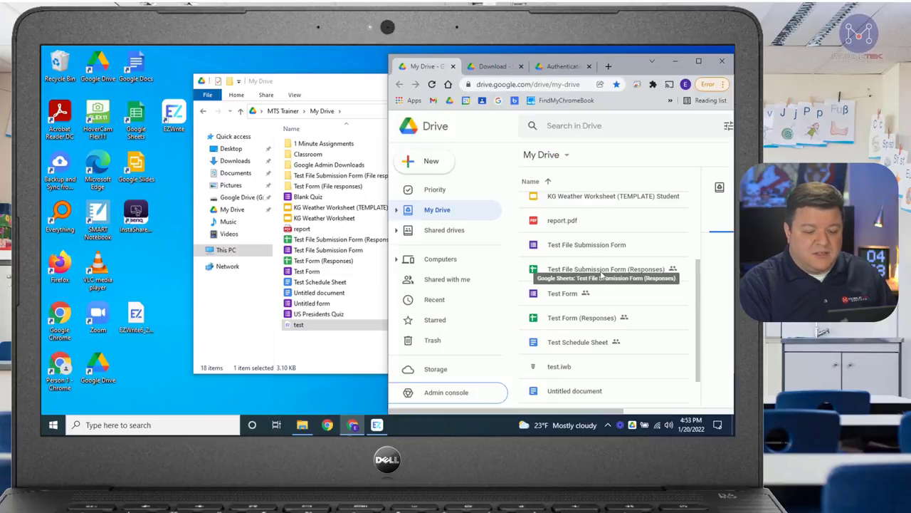